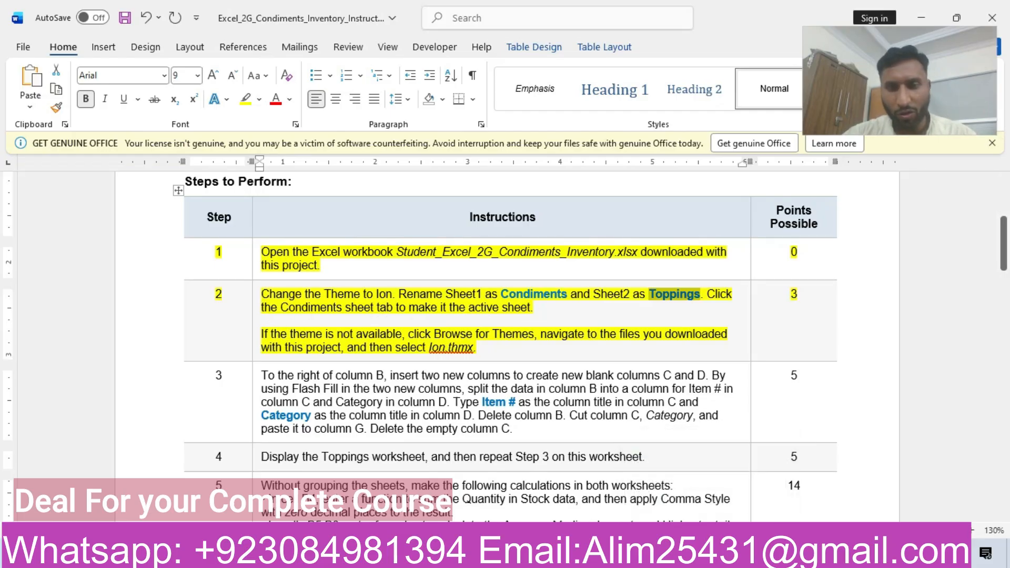
Switch to the Excel inventory workbook and make the Condiments worksheet active
{"action": "key", "text": "alt+Tab"}
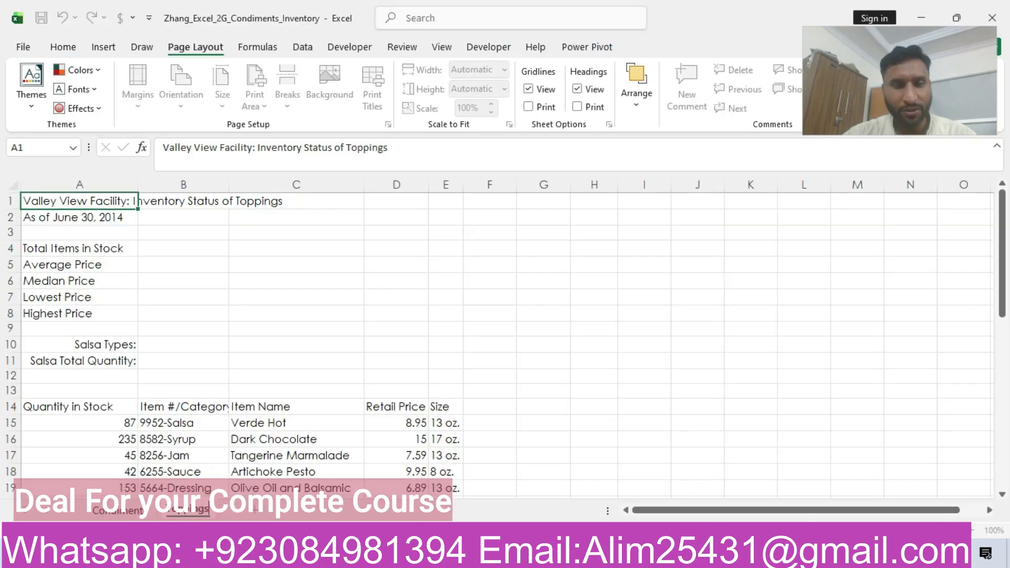
{"action": "left_click", "coordinate": [113, 511]}
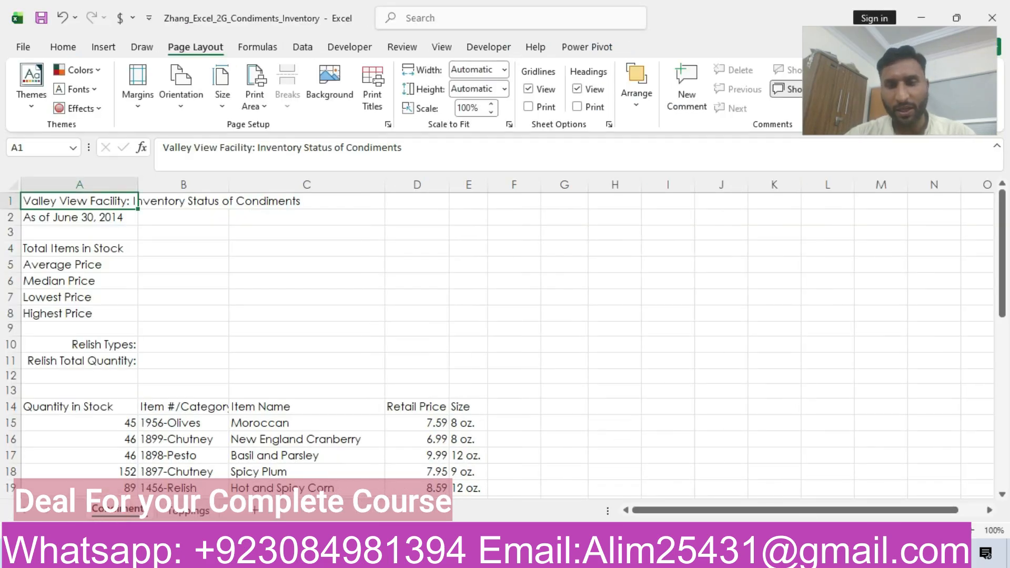
Switch to the Word instructions and highlight the whole step 3 row of the table in yellow
{"action": "key", "text": "alt+Tab"}
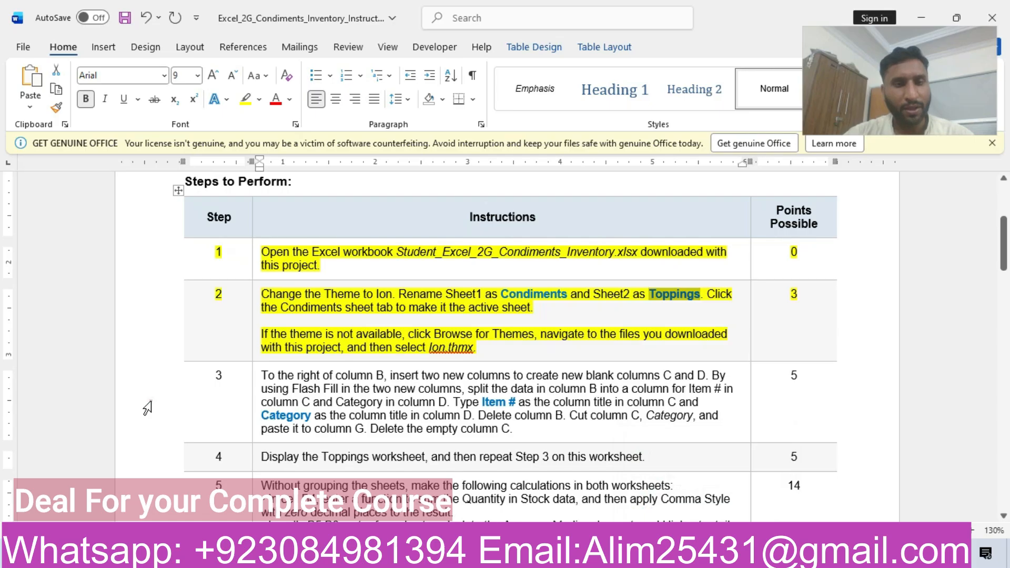
{"action": "left_click", "coordinate": [148, 407]}
{"action": "left_click", "coordinate": [250, 374]}
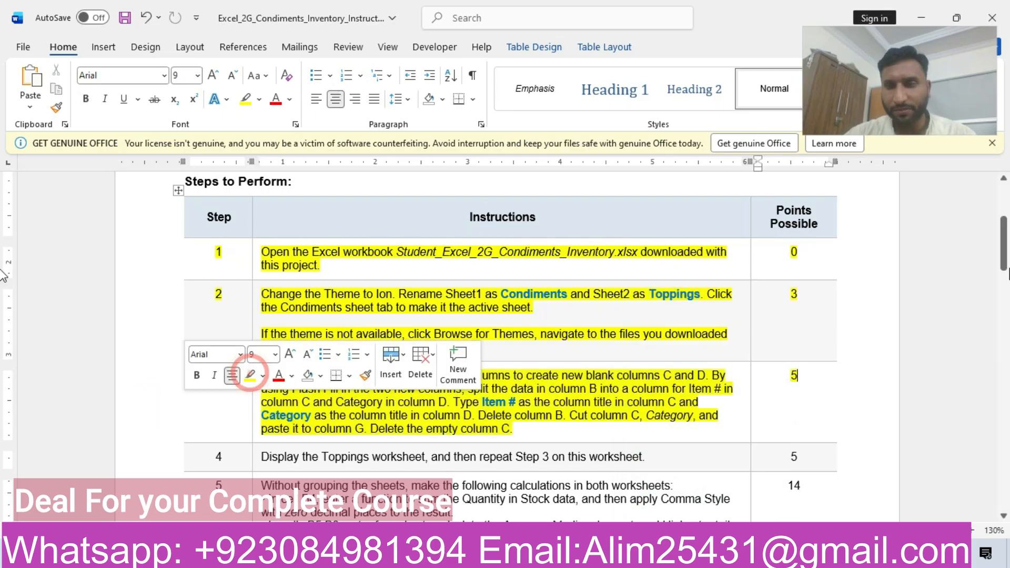
{"action": "scroll", "coordinate": [502, 224], "scroll_direction": "down", "scroll_amount": 3}
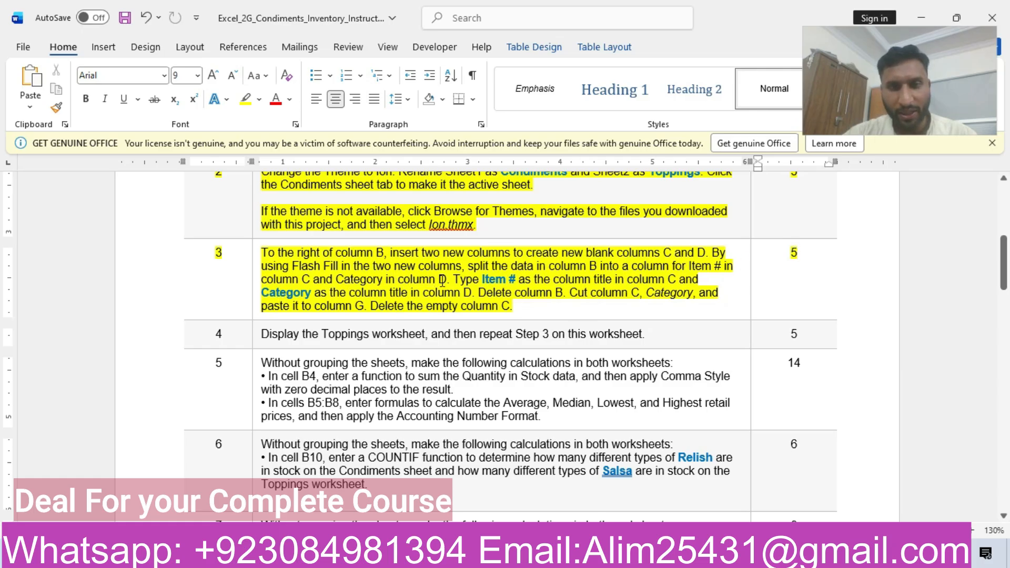
Switch to the Excel workbook and insert two blank columns to the right of column B on the Condiments sheet
{"action": "key", "text": "alt+Tab"}
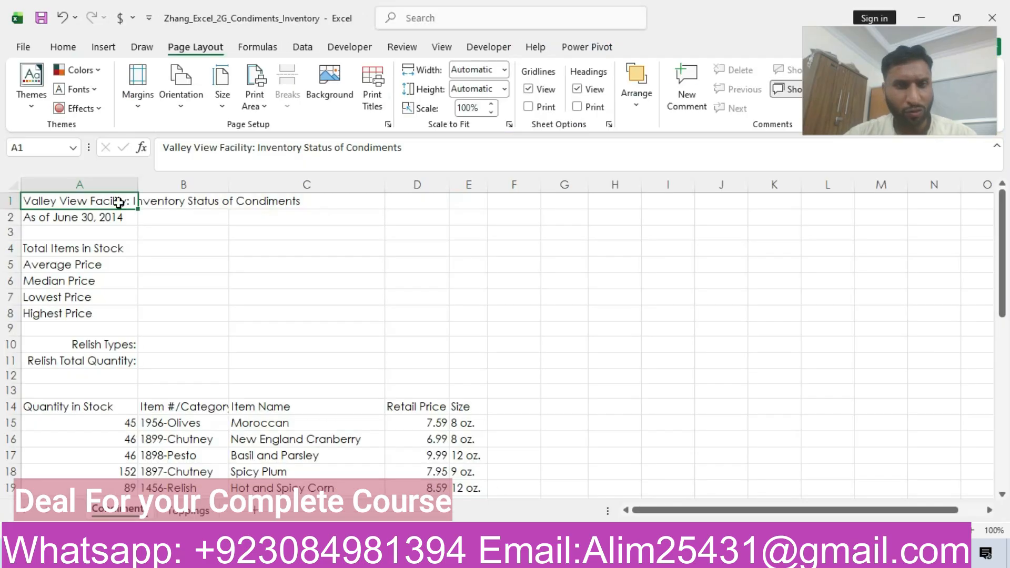
{"action": "left_click", "coordinate": [251, 177]}
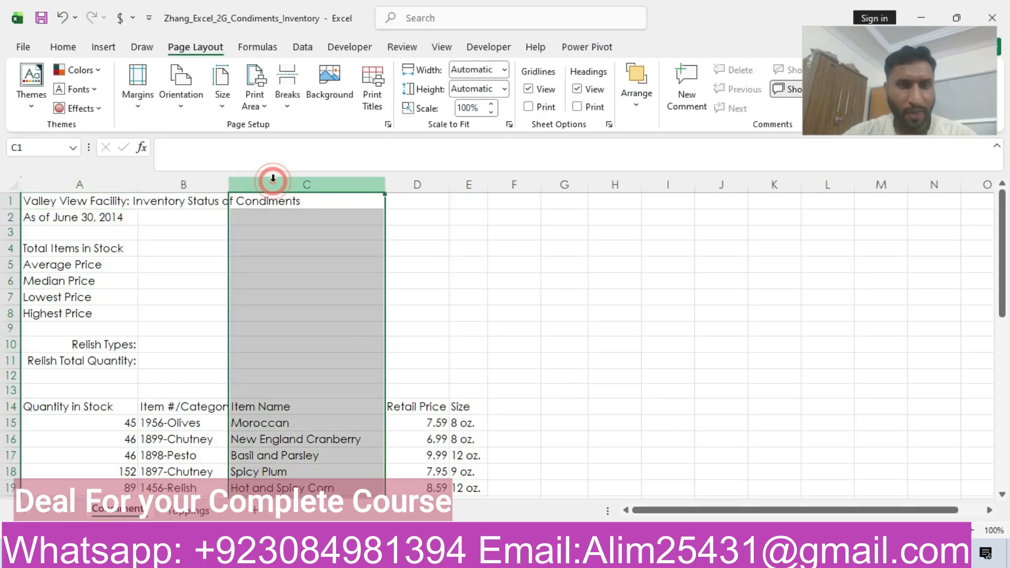
{"action": "right_click", "coordinate": [270, 181]}
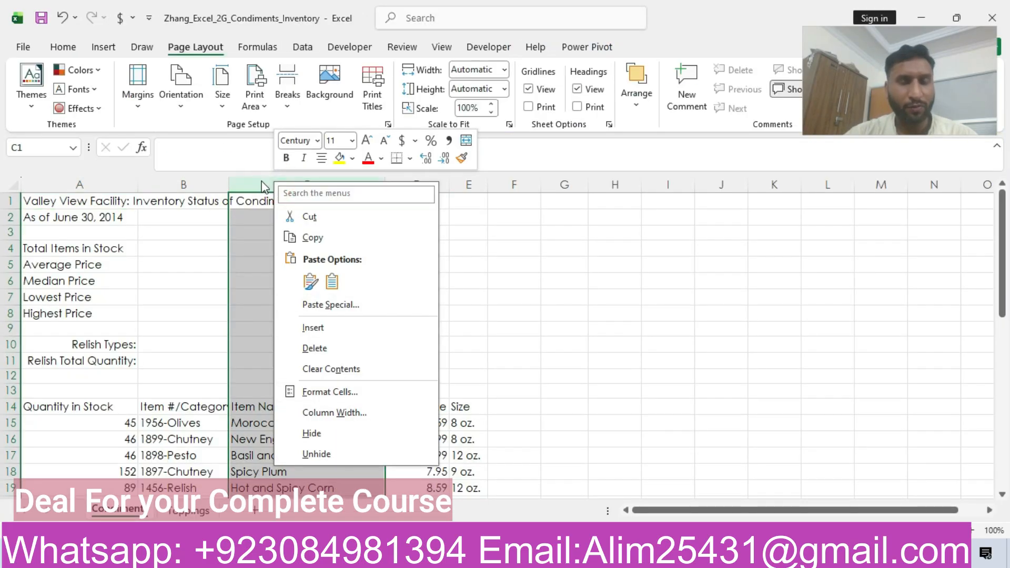
{"action": "left_click", "coordinate": [305, 328]}
{"action": "right_click", "coordinate": [293, 184]}
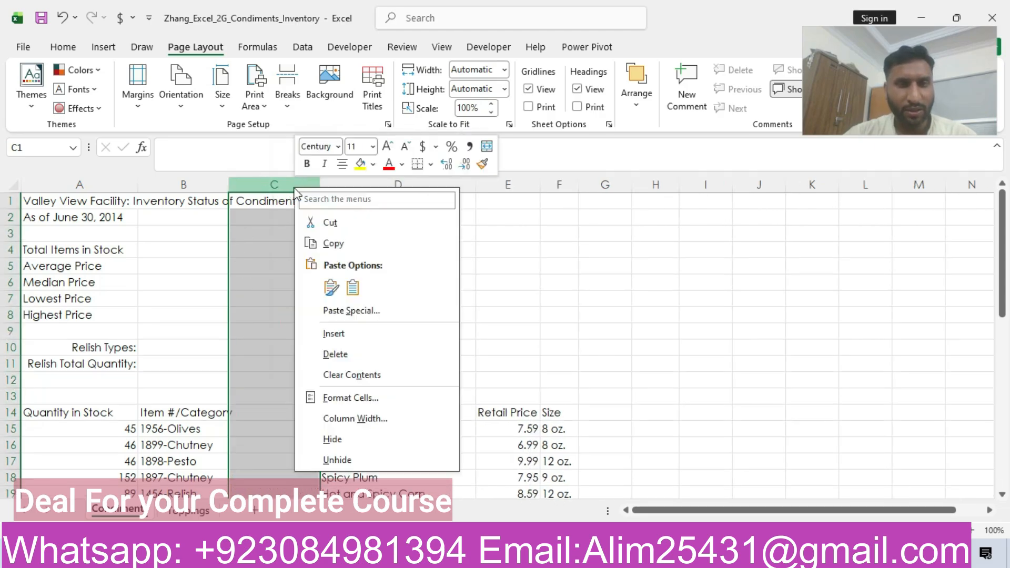
{"action": "left_click", "coordinate": [335, 335]}
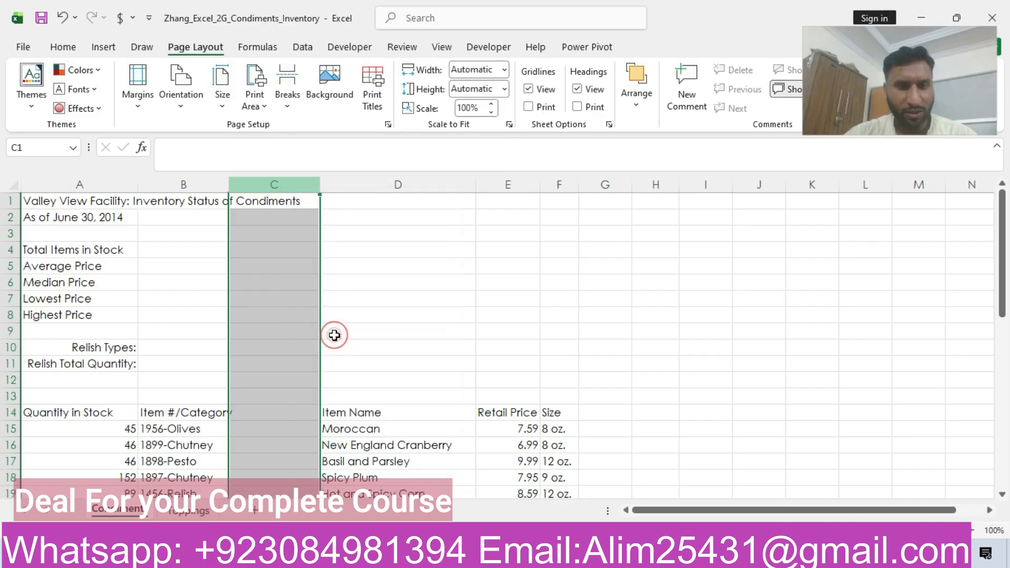
{"action": "left_click", "coordinate": [268, 410]}
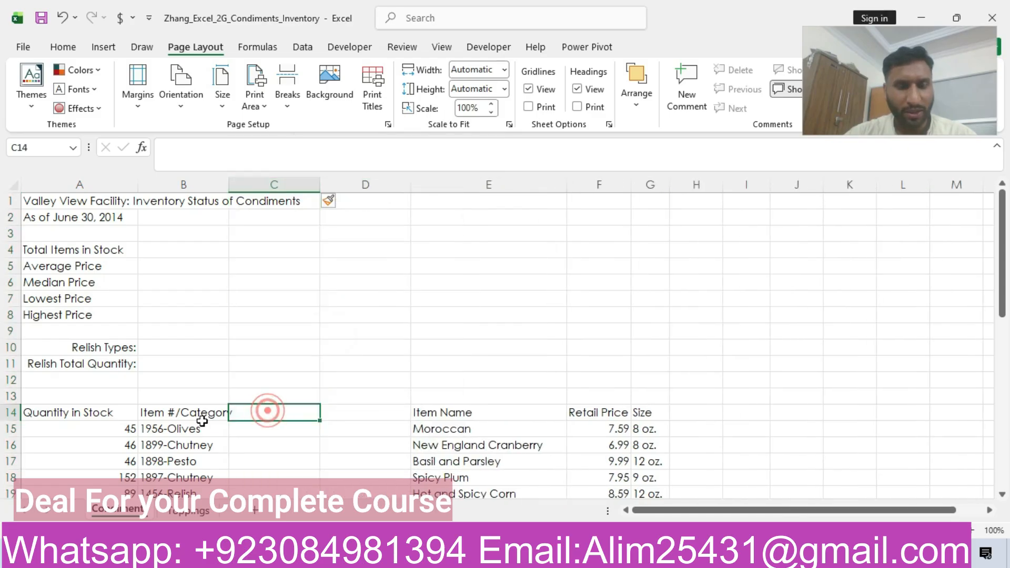
Start Text to Columns on the Item #/Category data in B15:B42, treating it as Delimited
{"action": "left_click", "coordinate": [170, 428]}
{"action": "mouse_move", "coordinate": [171, 441]}
{"action": "left_mouse_down"}
{"action": "mouse_move", "coordinate": [170, 431]}
{"action": "mouse_move", "coordinate": [167, 489]}
{"action": "mouse_move", "coordinate": [163, 453]}
{"action": "left_mouse_up"}
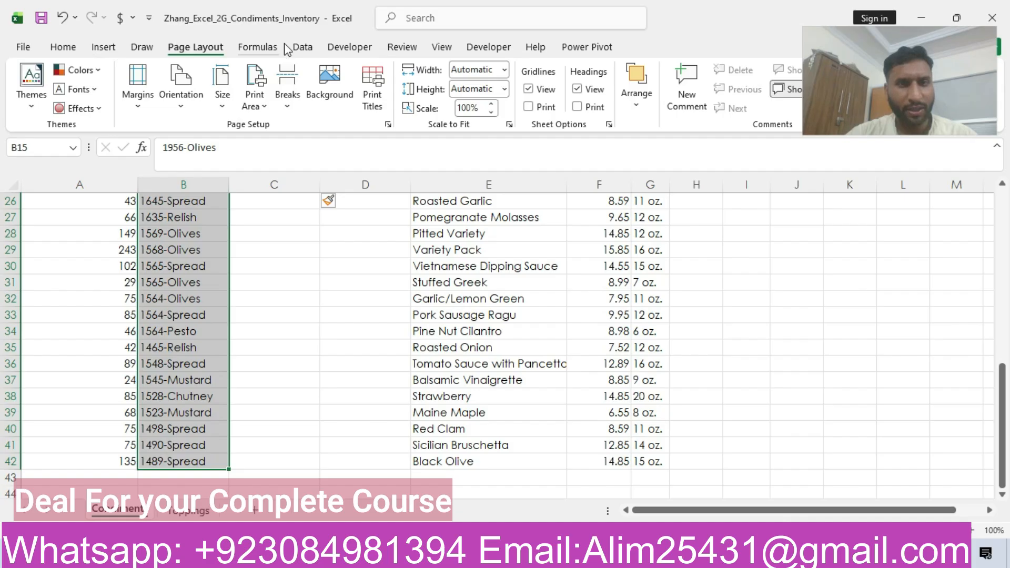
{"action": "left_click", "coordinate": [301, 47]}
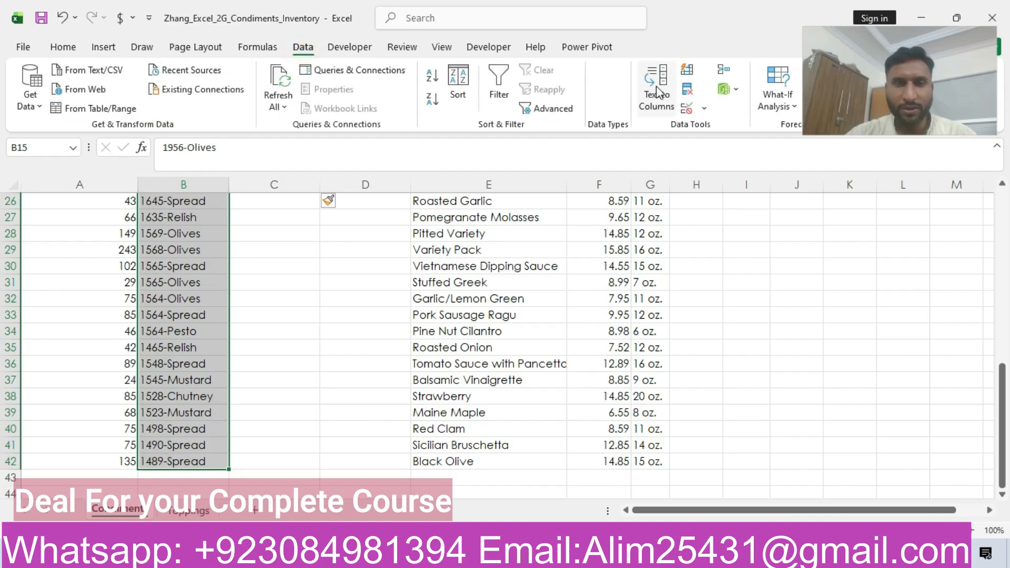
{"action": "left_click_drag", "start_coordinate": [1002, 429], "coordinate": [1004, 331]}
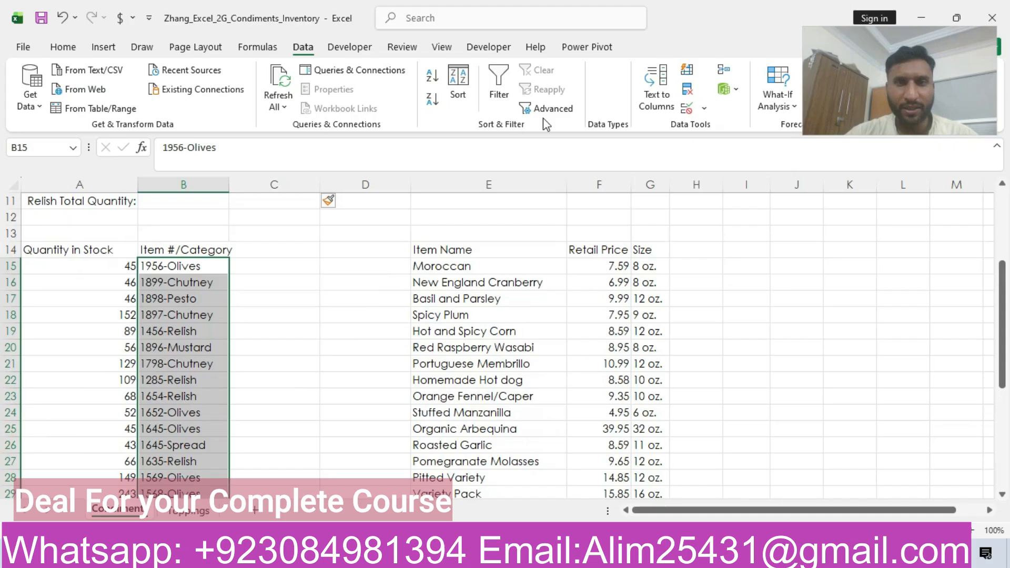
{"action": "left_click", "coordinate": [661, 95]}
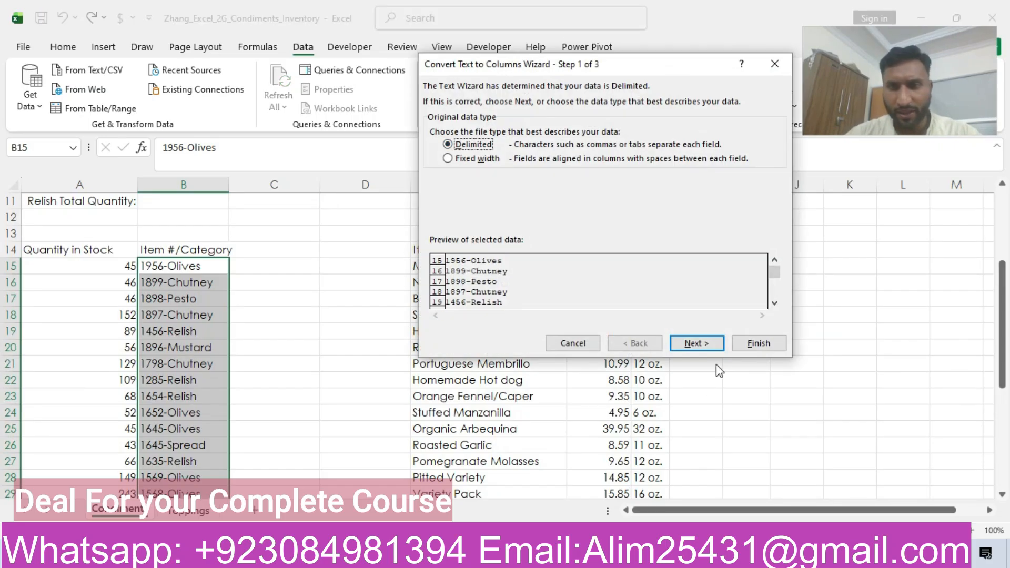
{"action": "left_click", "coordinate": [695, 343]}
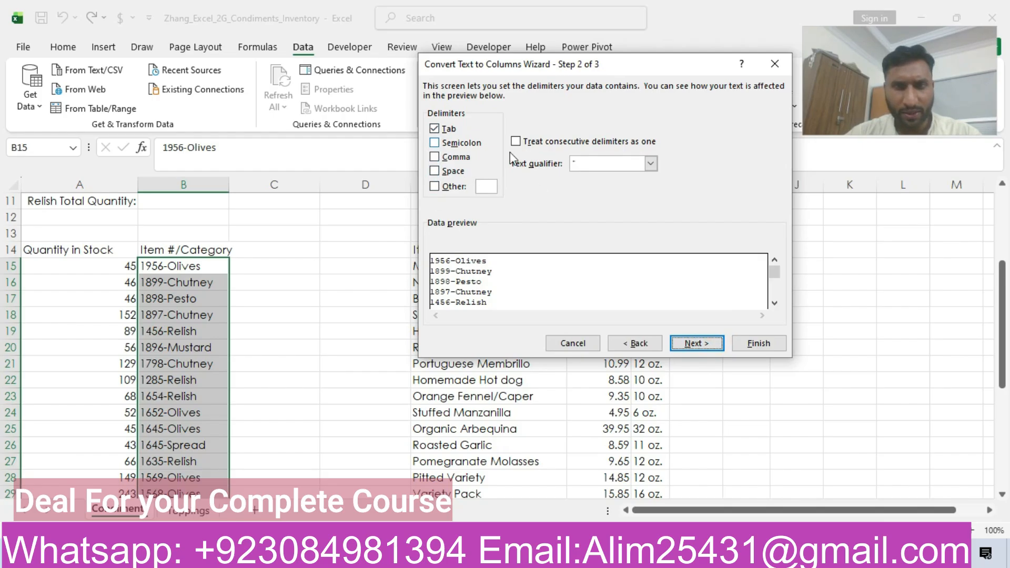
Set the delimiters to Tab and a custom hyphen "-", leaving Semicolon, Comma and Space off
{"action": "left_click", "coordinate": [434, 143]}
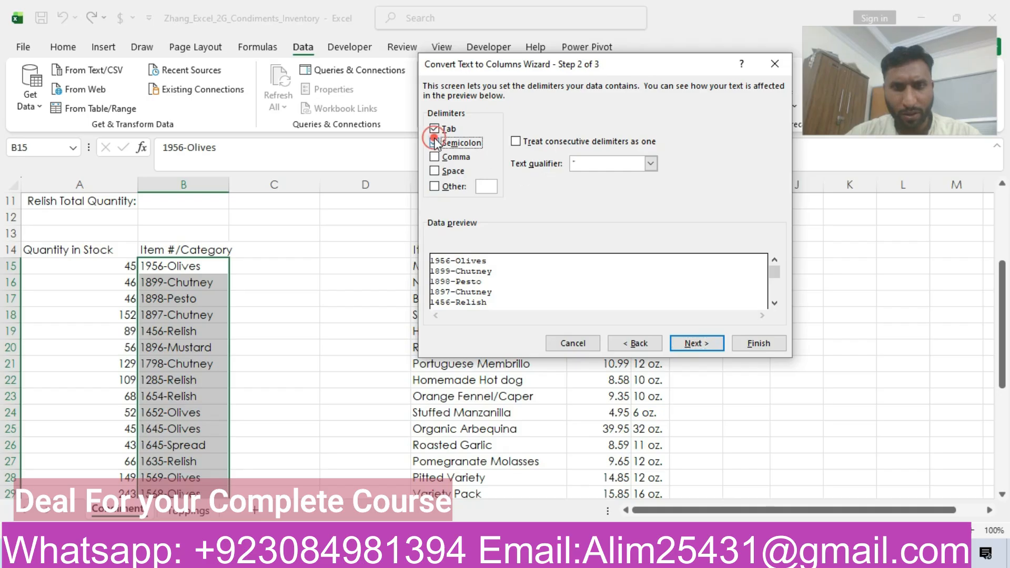
{"action": "left_click", "coordinate": [435, 157]}
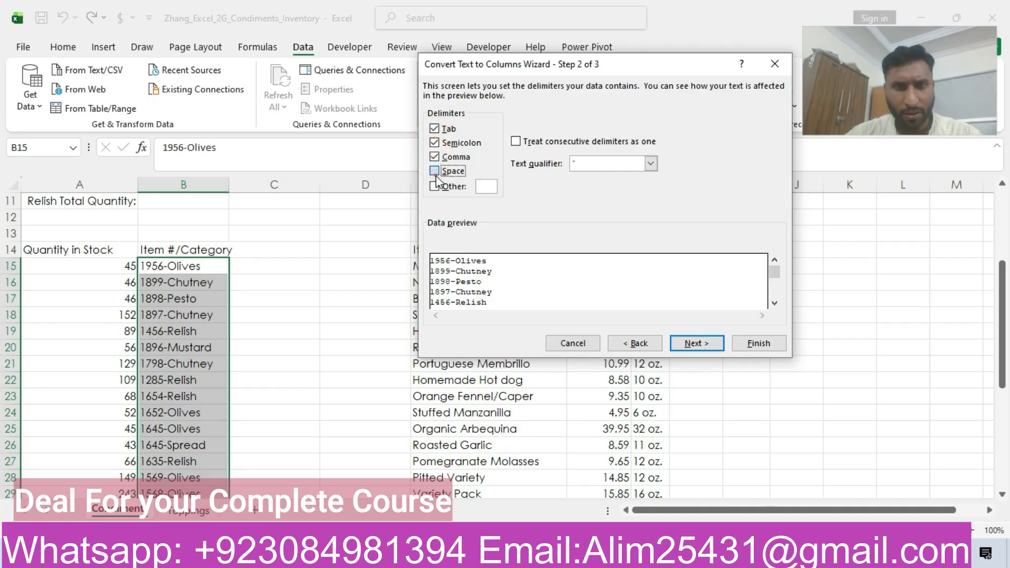
{"action": "left_click", "coordinate": [434, 156]}
{"action": "left_click", "coordinate": [435, 142]}
{"action": "left_click", "coordinate": [434, 170]}
{"action": "left_click", "coordinate": [484, 187]}
{"action": "type", "text": "-"}
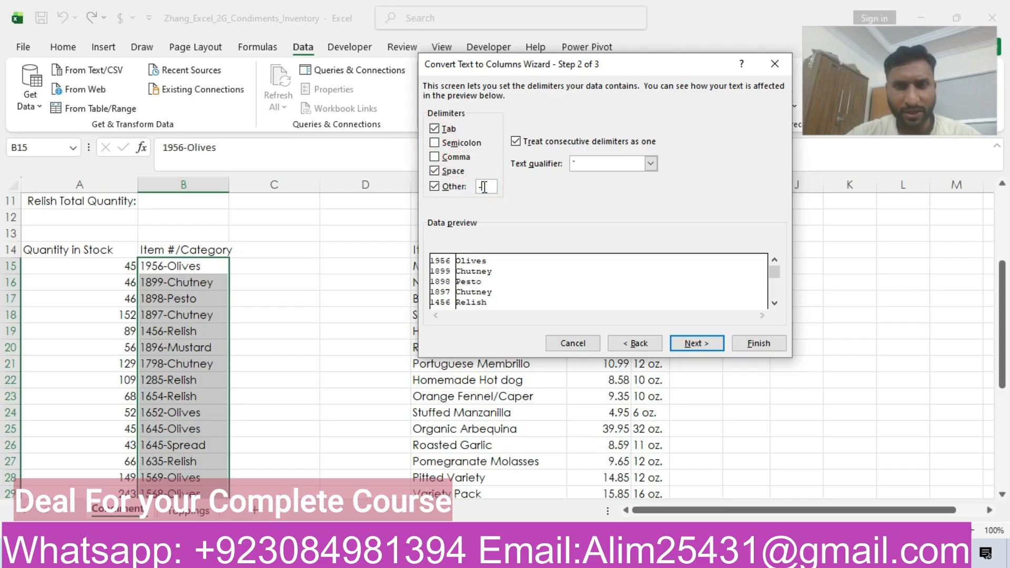
{"action": "left_click", "coordinate": [434, 169]}
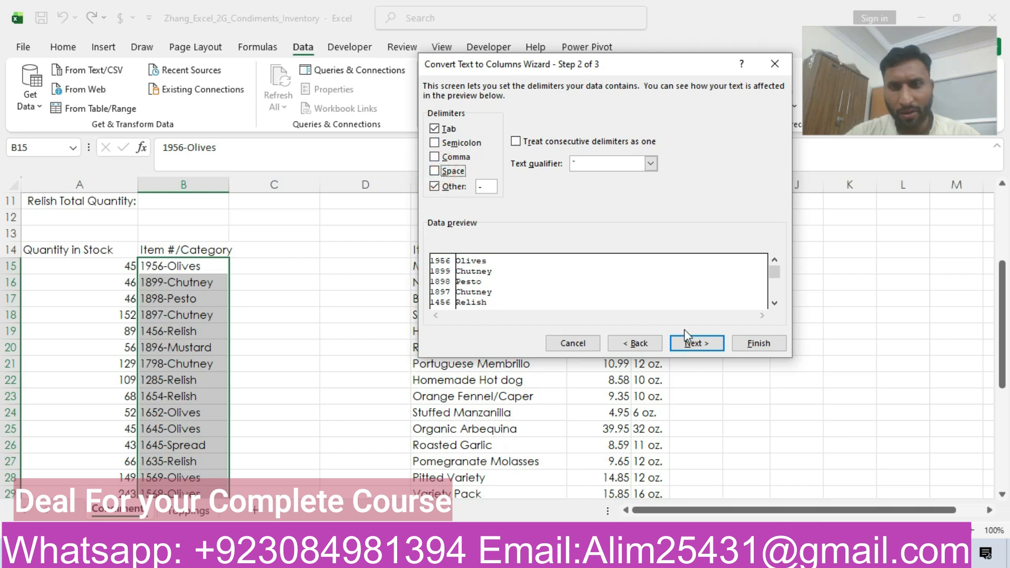
Set the split data's destination to cell C15 with General format and finish the conversion
{"action": "left_click", "coordinate": [693, 342]}
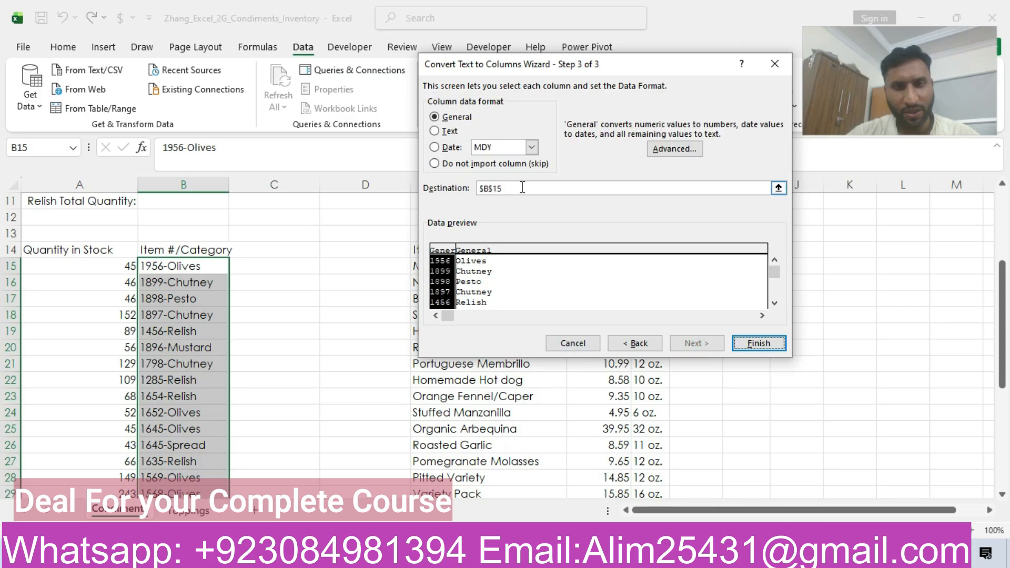
{"action": "left_click", "coordinate": [490, 188]}
{"action": "key", "text": "BackSpace"}
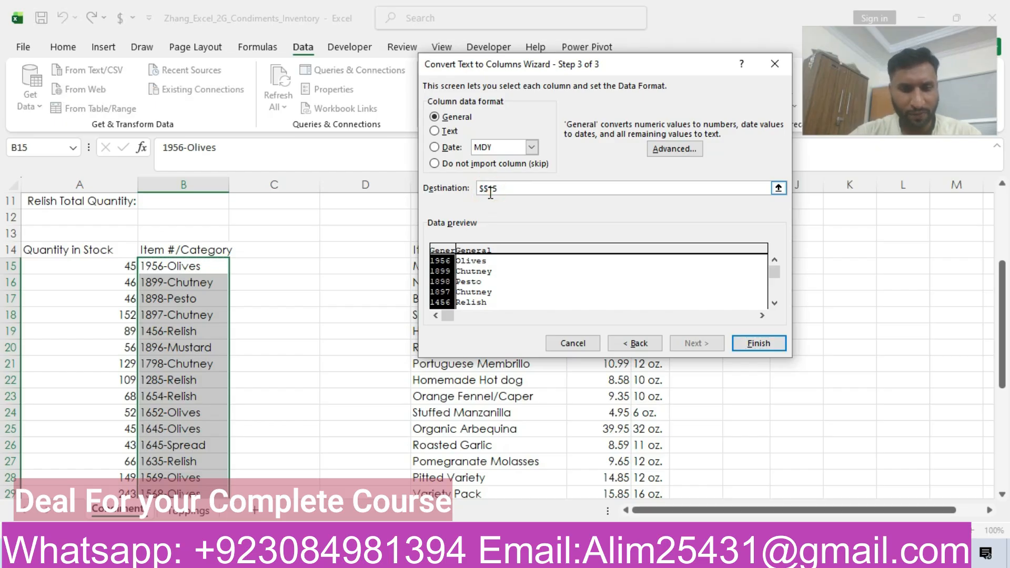
{"action": "left_click", "coordinate": [757, 343]}
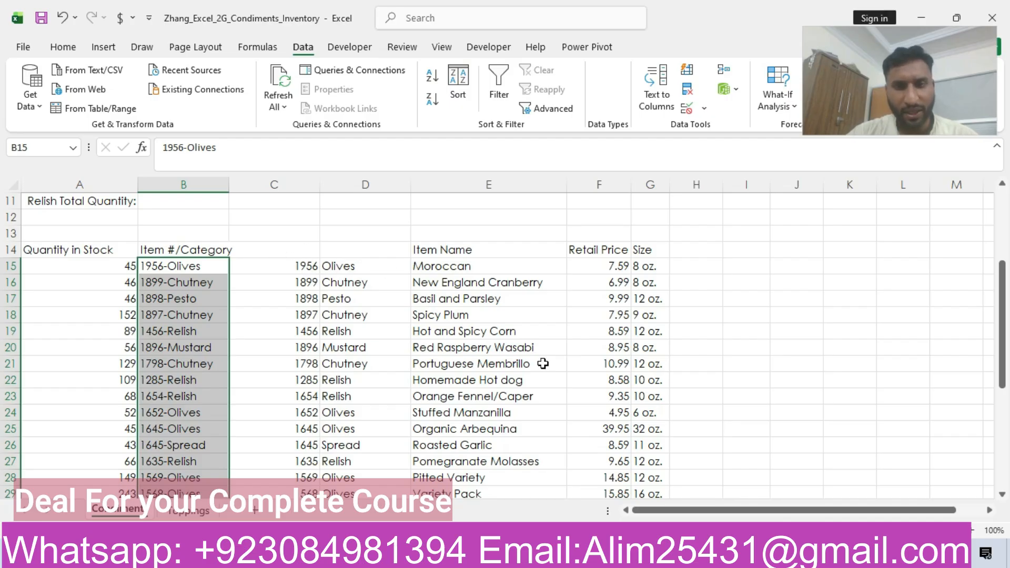
Take the column title "Item #" from the Word instructions and enter it in cell C14 of the Condiments sheet
{"action": "key", "text": "alt+Tab"}
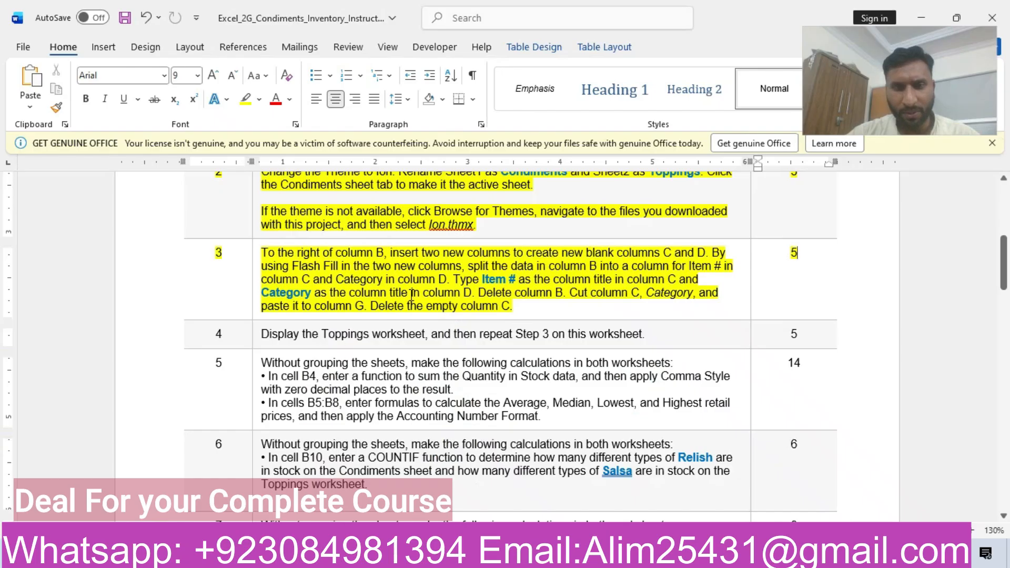
{"action": "left_click_drag", "start_coordinate": [482, 279], "coordinate": [517, 280]}
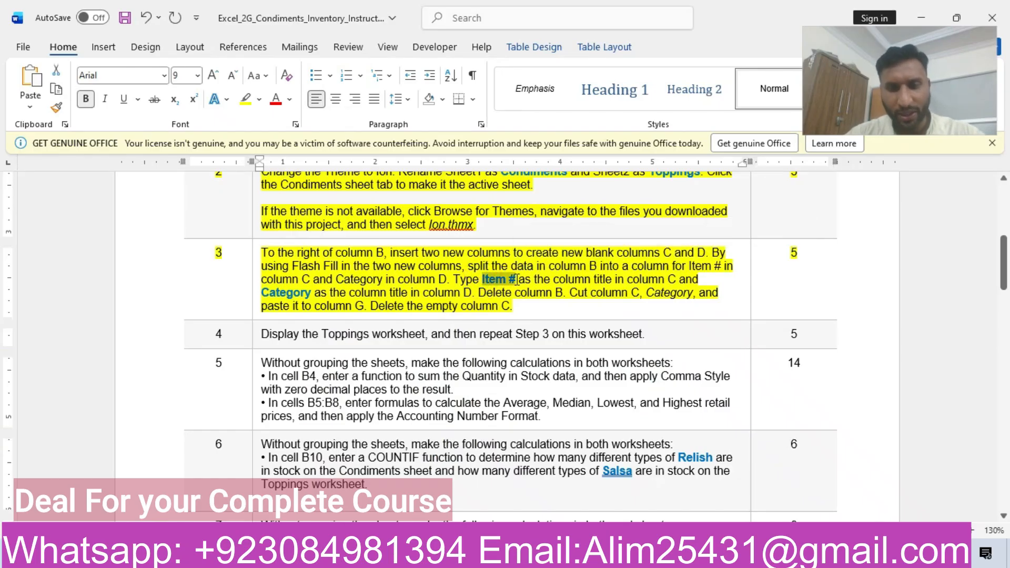
{"action": "key", "text": "alt+Tab"}
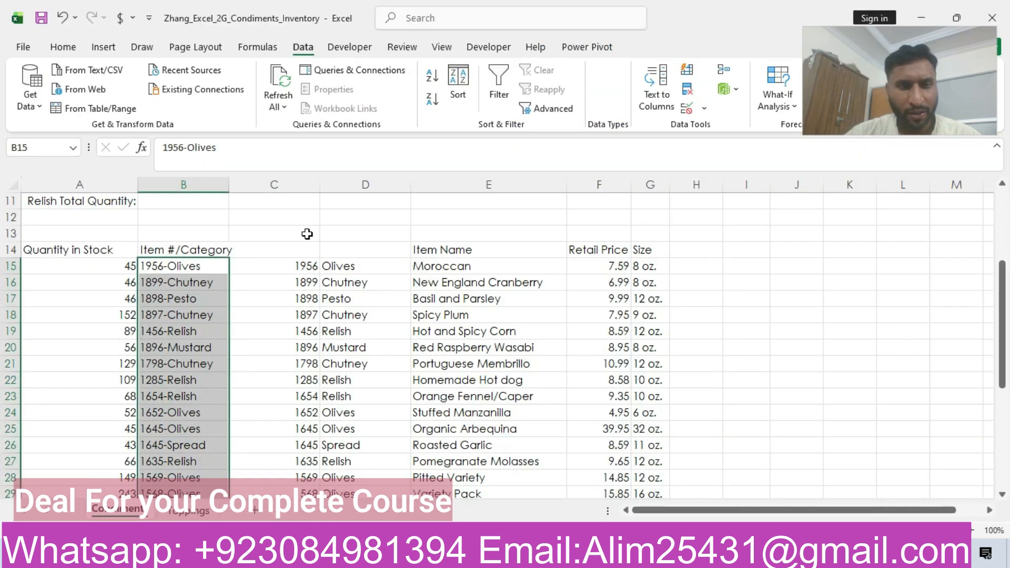
{"action": "left_click", "coordinate": [280, 245]}
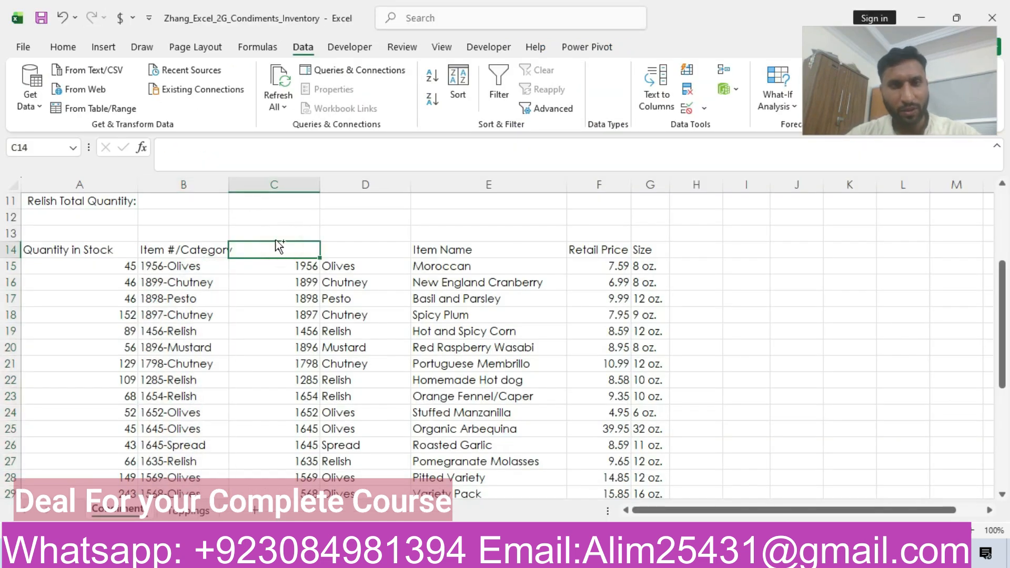
{"action": "type", "text": "Item #"}
{"action": "key", "text": "Return"}
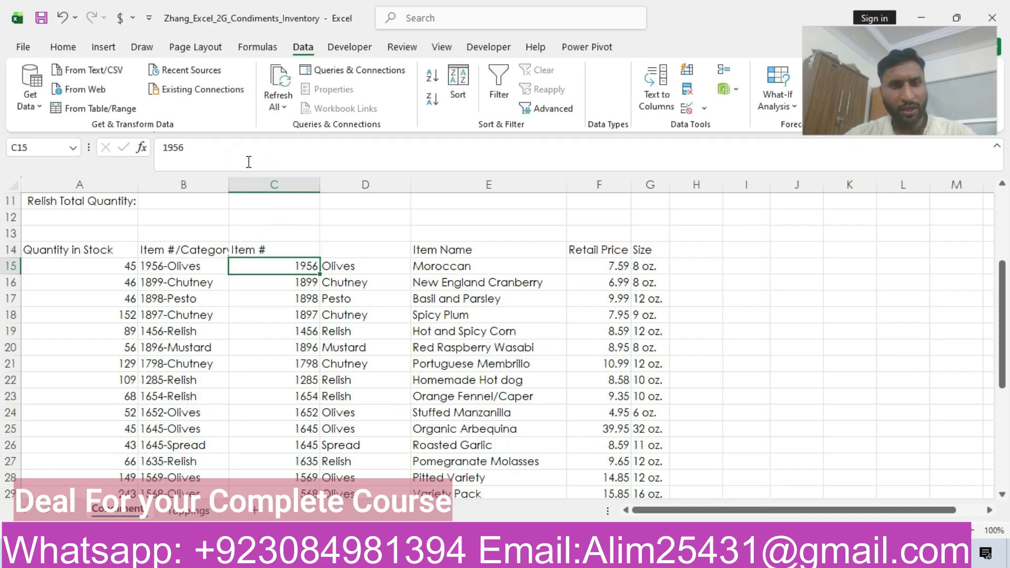
Copy the column title "Category" from the Word instructions and paste it into cell D14 of the Condiments sheet
{"action": "left_click", "coordinate": [362, 246]}
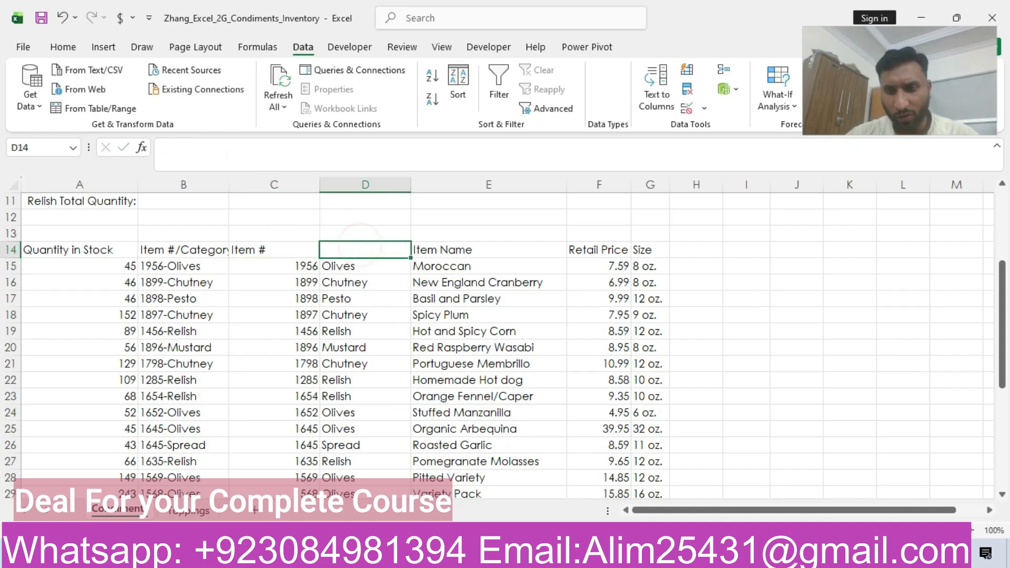
{"action": "left_click", "coordinate": [739, 554]}
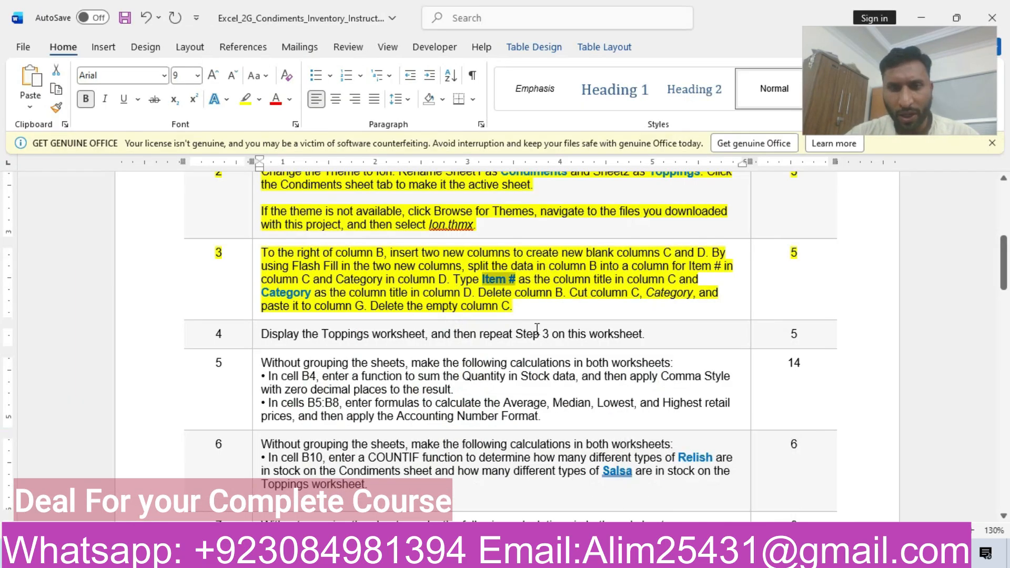
{"action": "left_click_drag", "start_coordinate": [266, 293], "coordinate": [311, 294]}
{"action": "key", "text": "ctrl+c"}
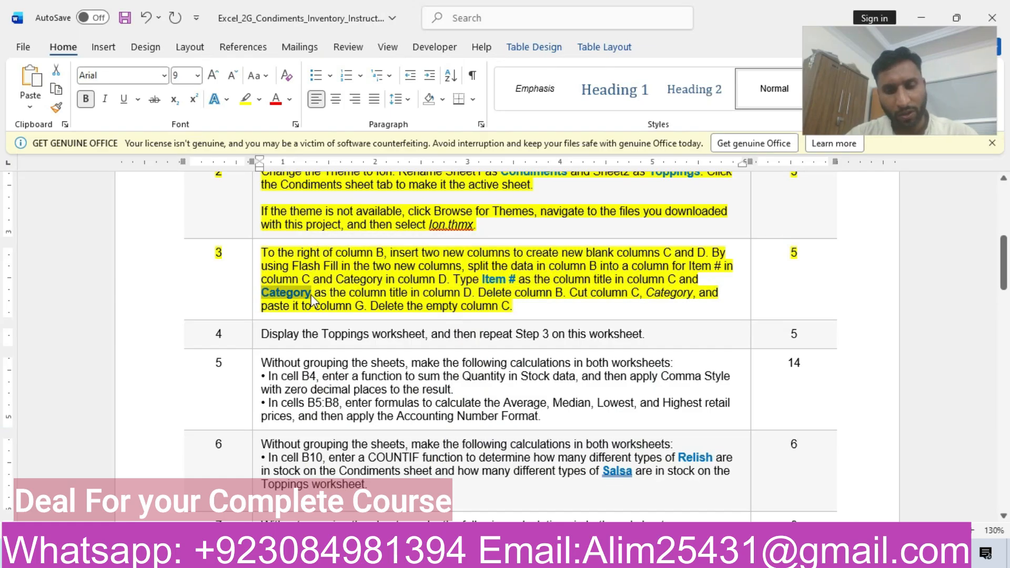
{"action": "left_click", "coordinate": [707, 553]}
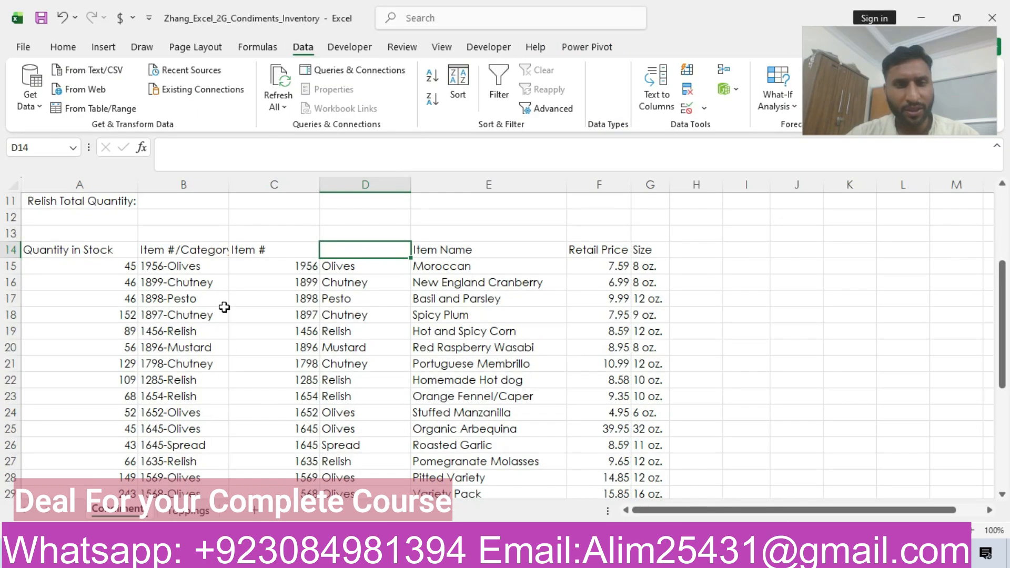
{"action": "left_click", "coordinate": [271, 167]}
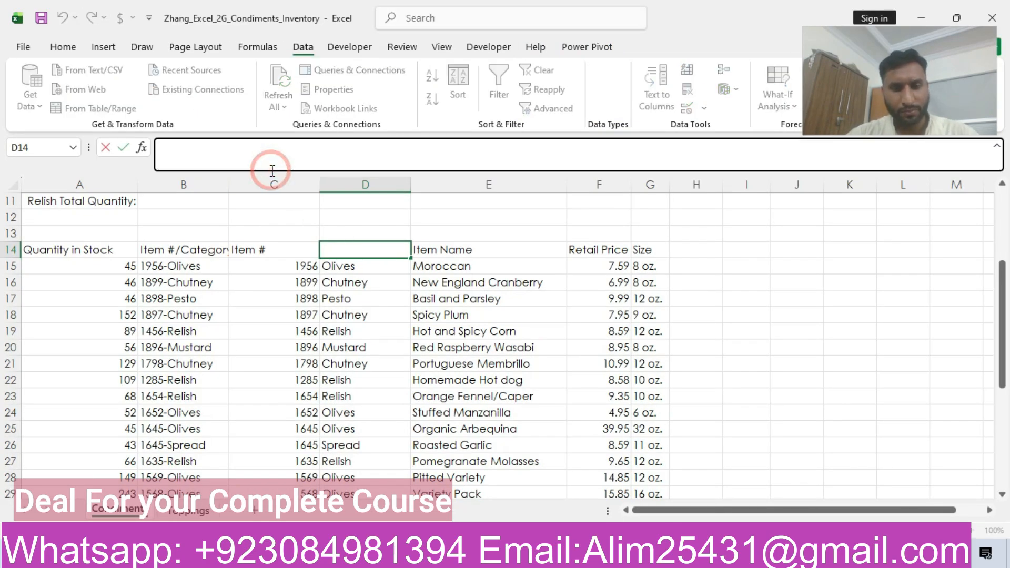
{"action": "key", "text": "ctrl+v"}
{"action": "key", "text": "Return"}
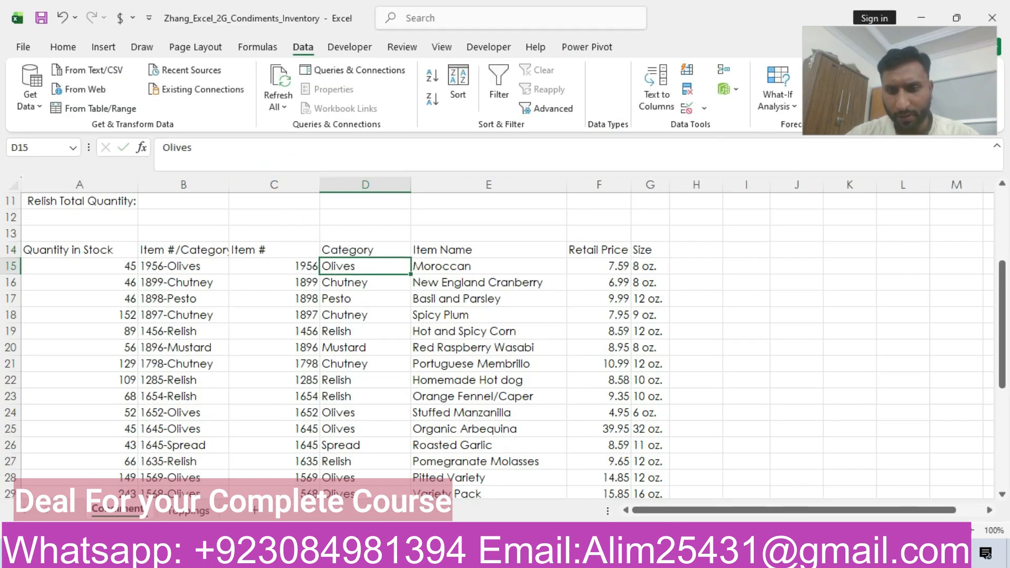
Check step 3 of the Word instructions and delete the Item #/Category column B from the Condiments sheet
{"action": "key", "text": "alt+Tab"}
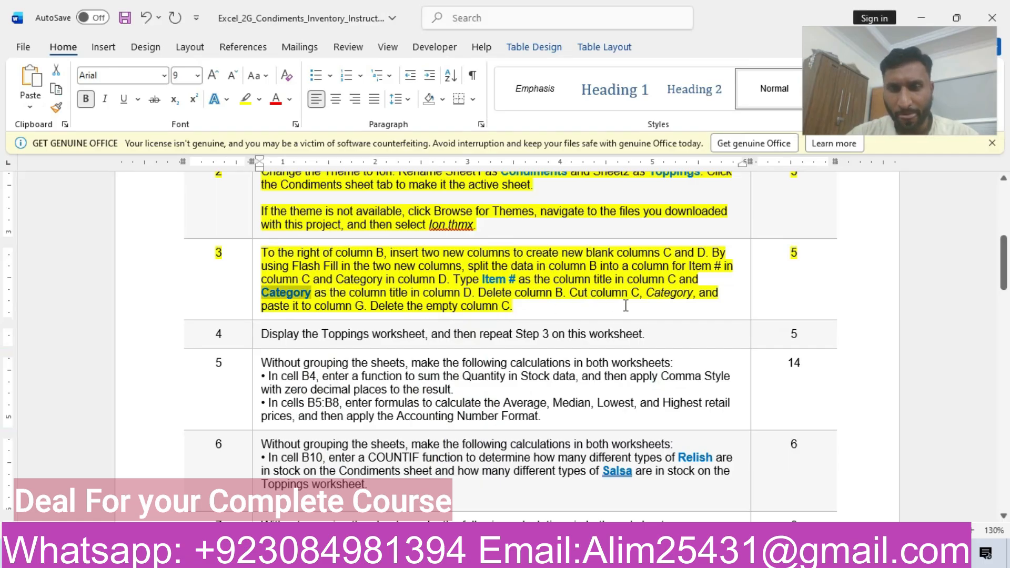
{"action": "key", "text": "alt+Tab"}
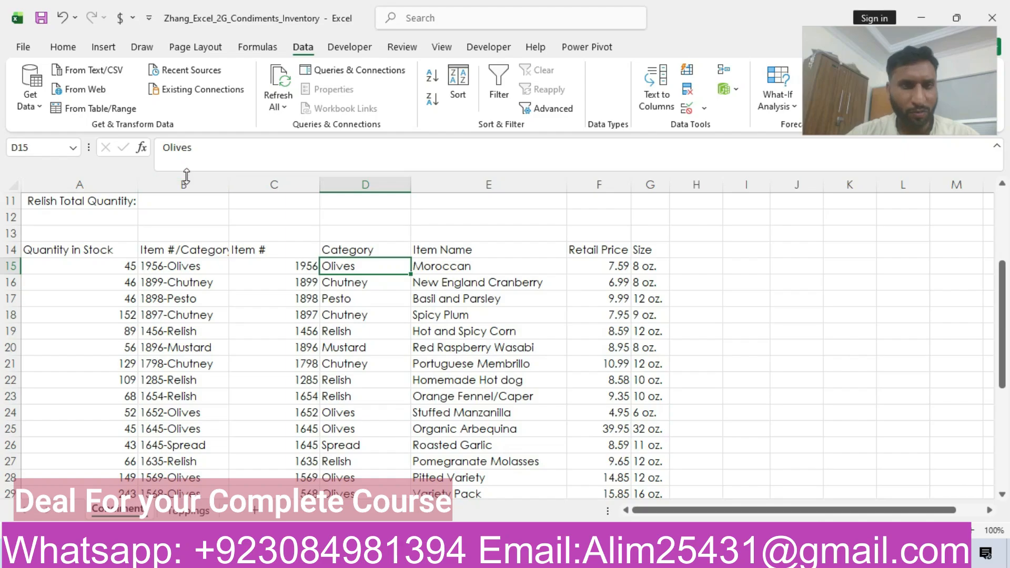
{"action": "left_click", "coordinate": [184, 181]}
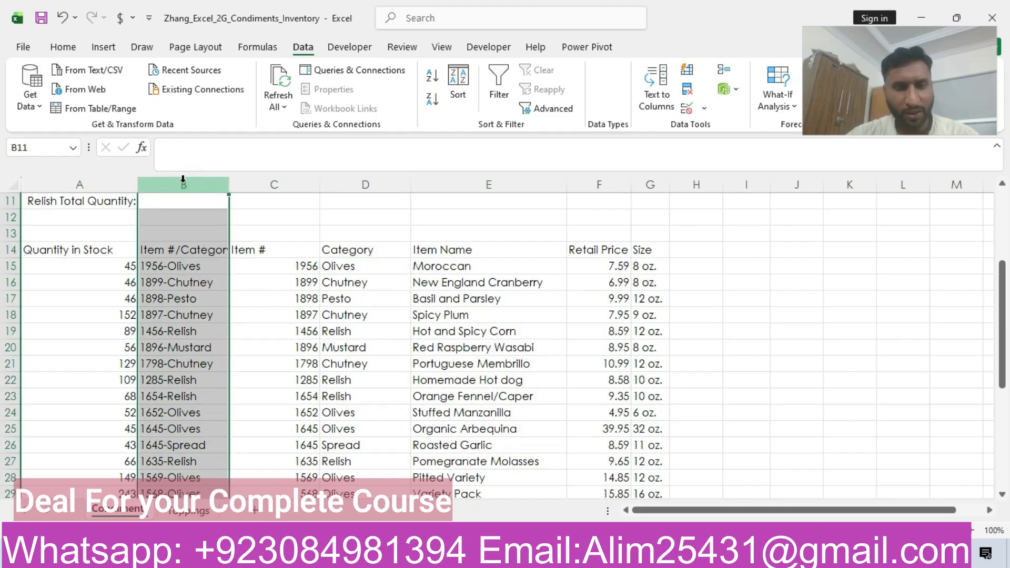
{"action": "right_click", "coordinate": [183, 180]}
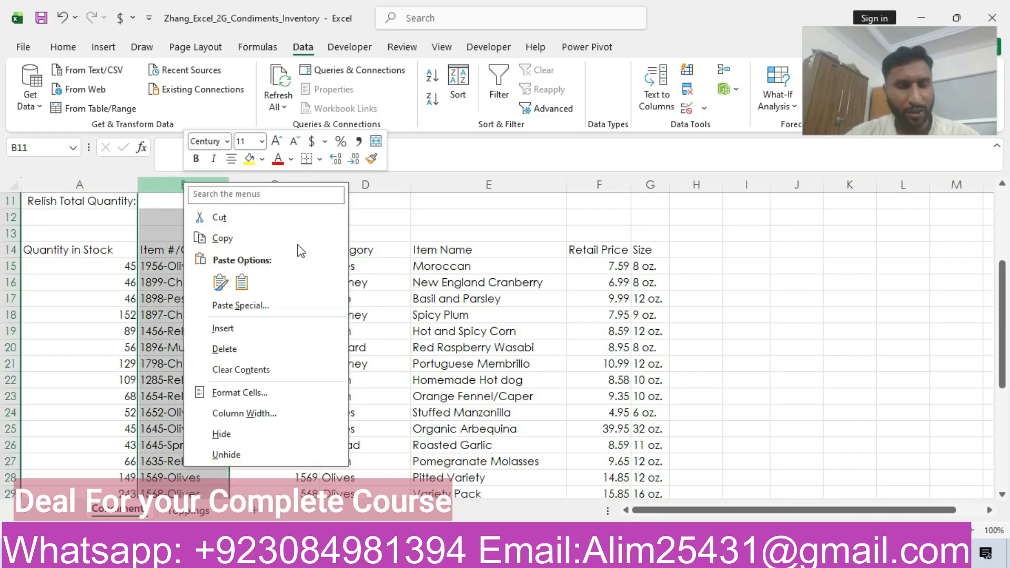
{"action": "left_click", "coordinate": [217, 348]}
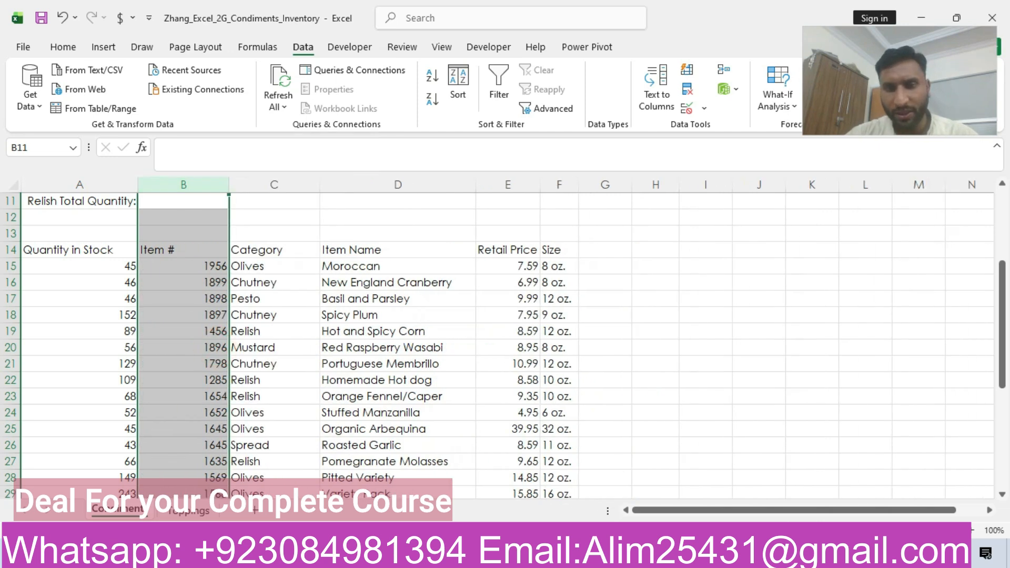
Cut the Category column C on the Condiments sheet and paste it into column G
{"action": "key", "text": "alt+Tab"}
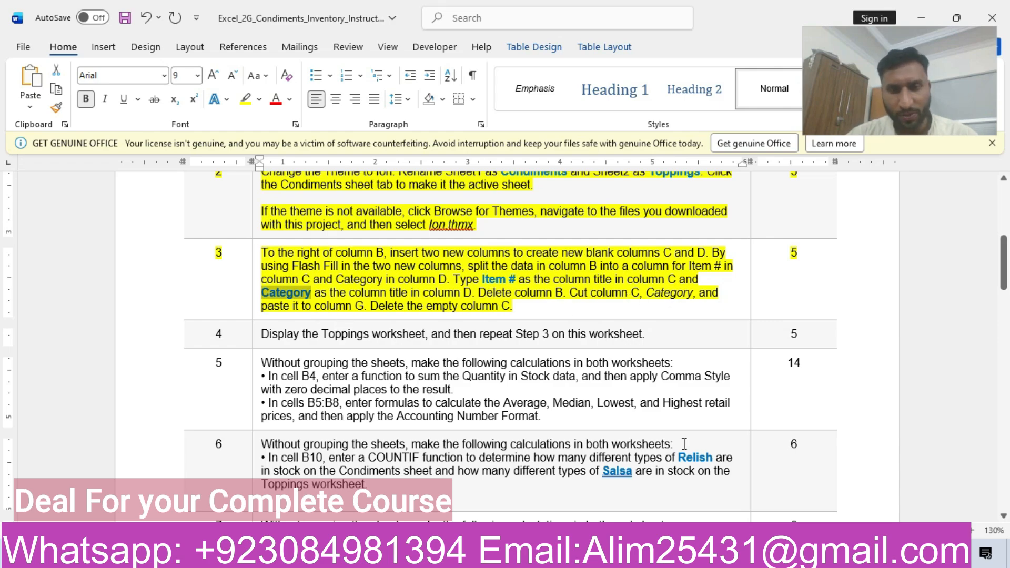
{"action": "key", "text": "alt+Tab"}
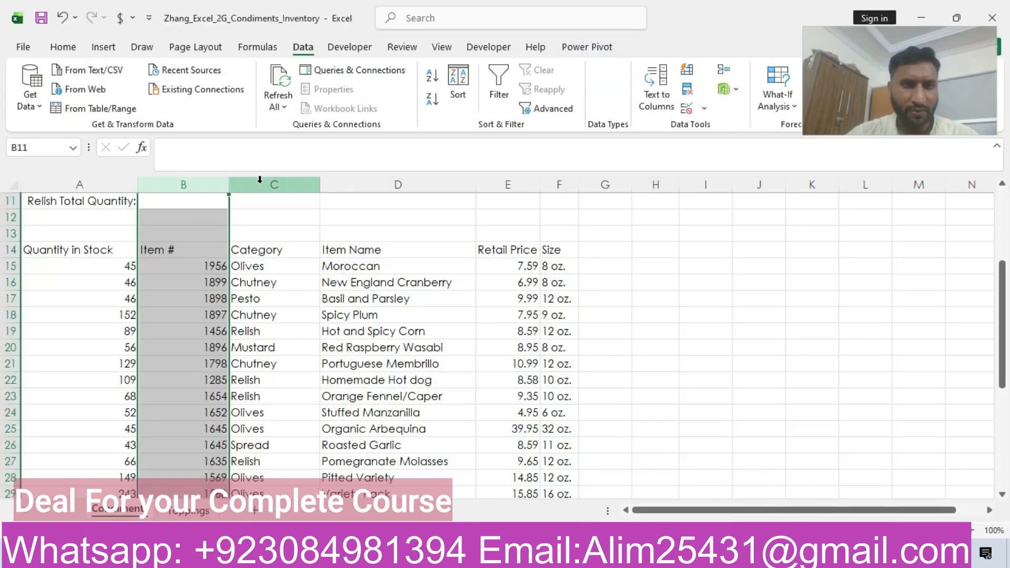
{"action": "left_click", "coordinate": [244, 185]}
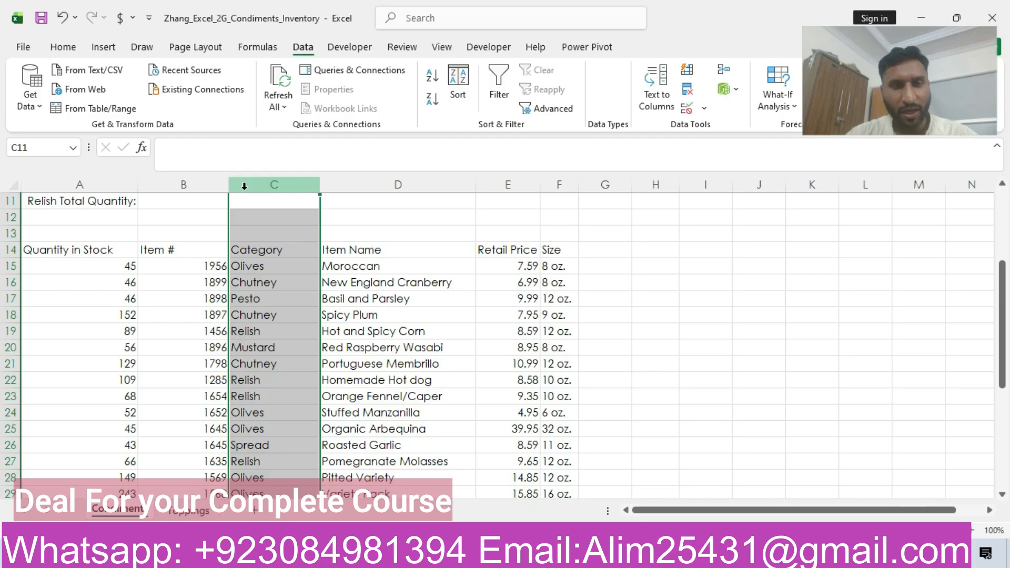
{"action": "right_click", "coordinate": [244, 187]}
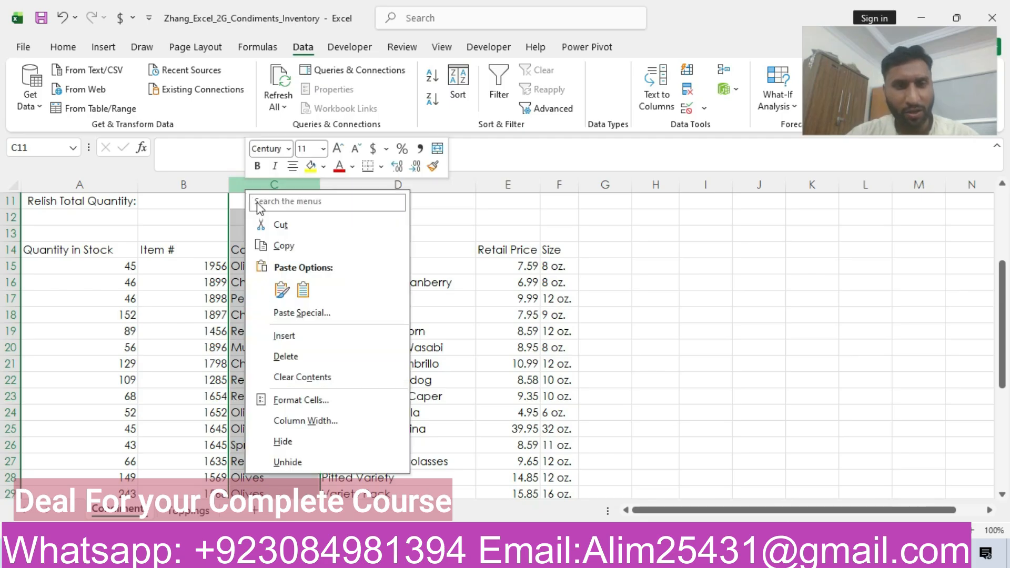
{"action": "left_click", "coordinate": [280, 225]}
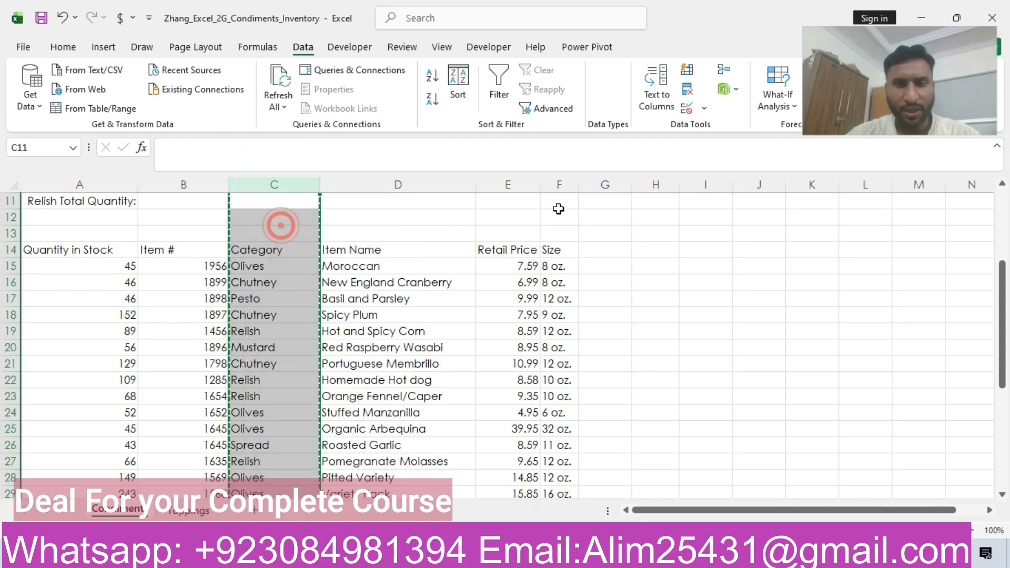
{"action": "left_click", "coordinate": [614, 184]}
{"action": "right_click", "coordinate": [614, 185]}
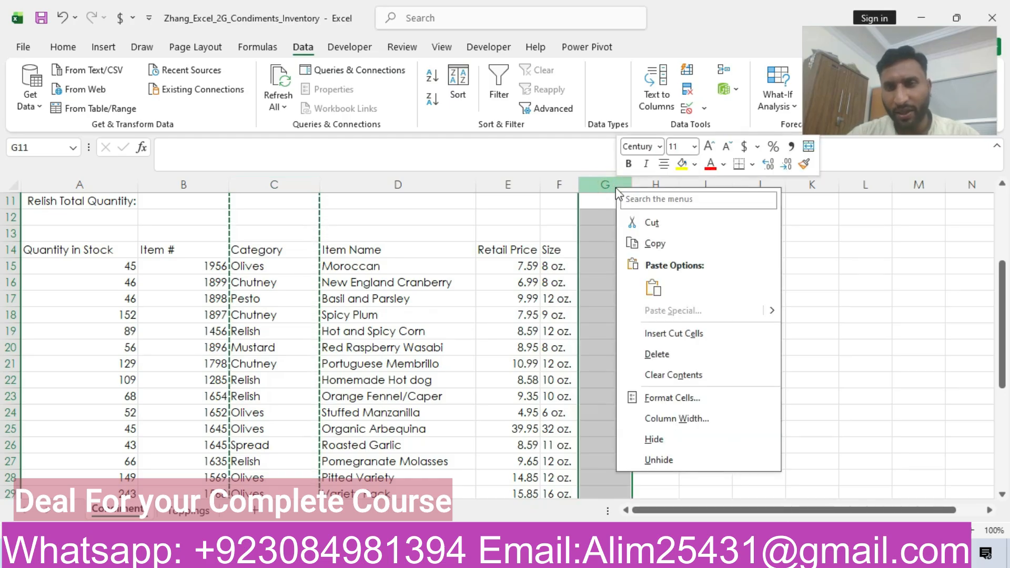
{"action": "left_click", "coordinate": [653, 288]}
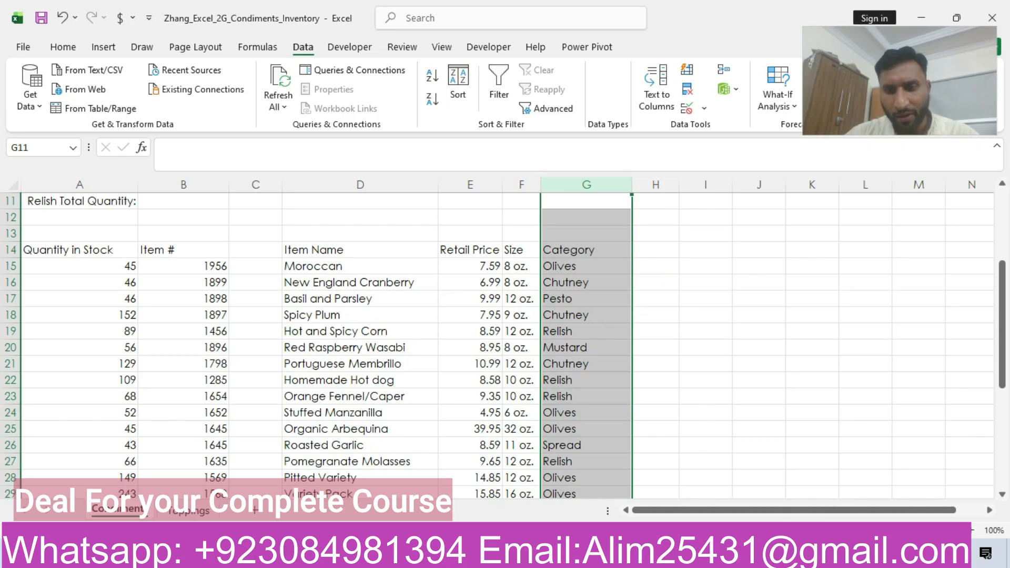
Check the Word instructions and delete the empty column C from the Condiments sheet
{"action": "key", "text": "alt+Tab"}
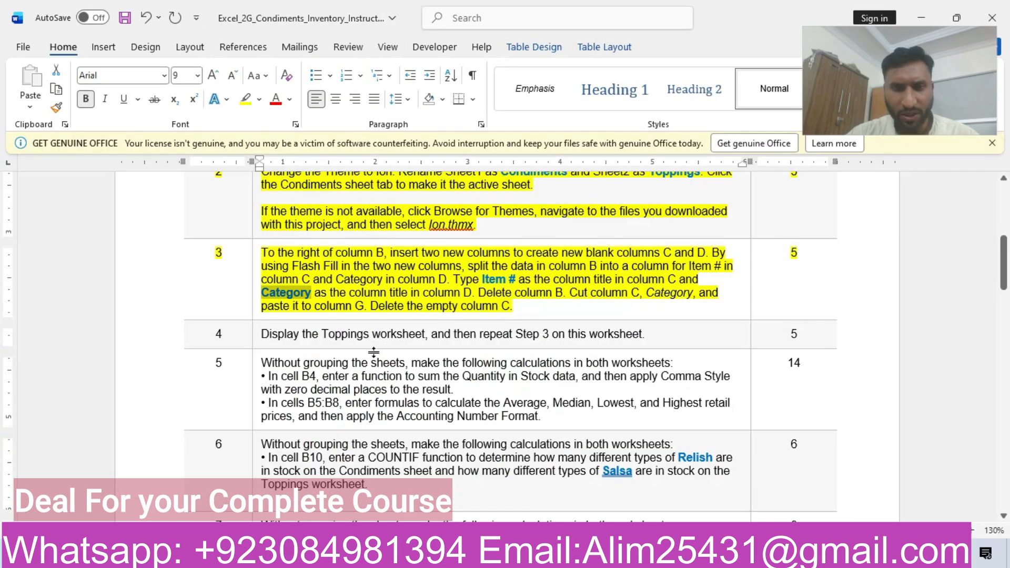
{"action": "left_click", "coordinate": [707, 553]}
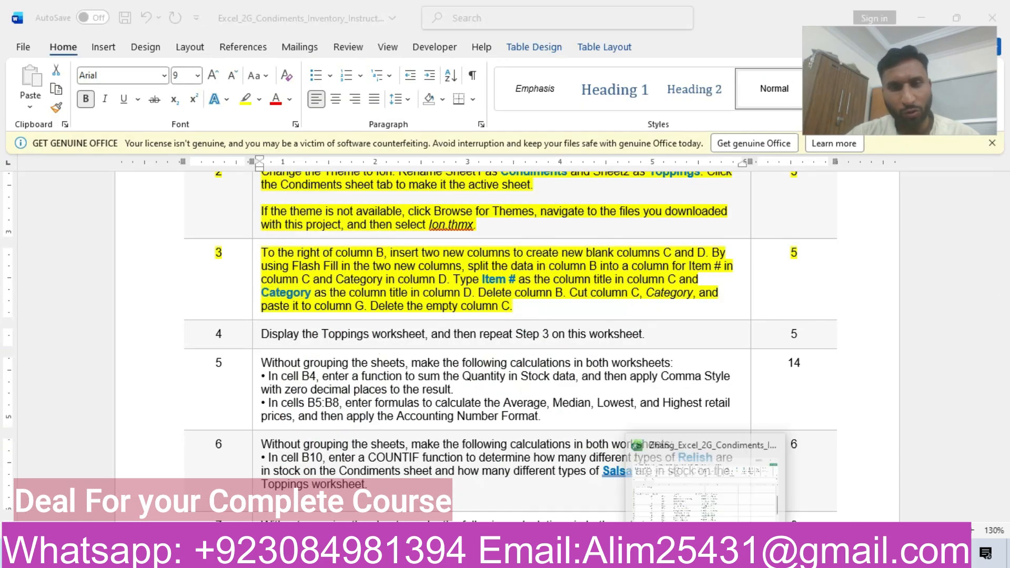
{"action": "left_click", "coordinate": [241, 179]}
{"action": "right_click", "coordinate": [242, 178]}
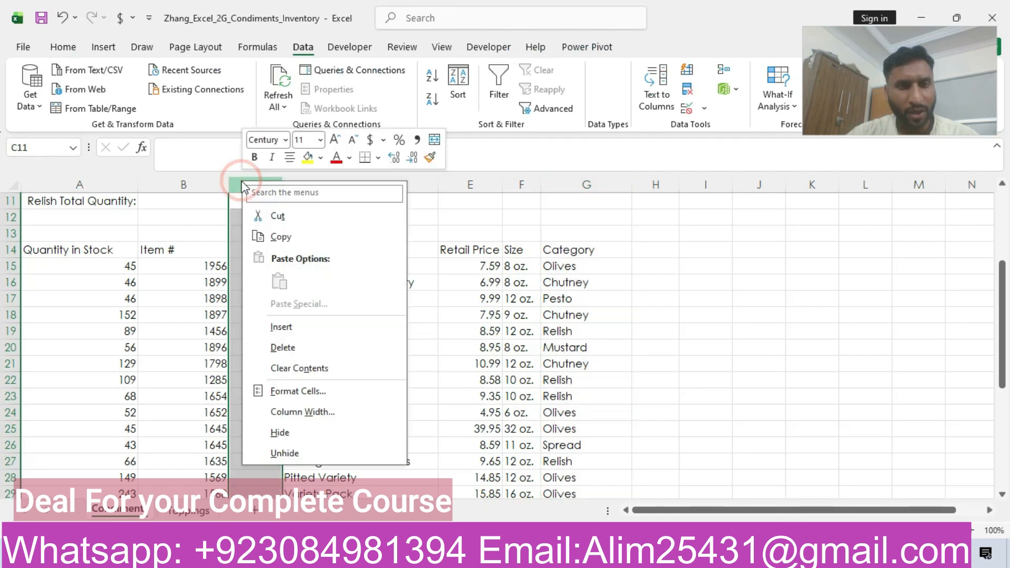
{"action": "left_click", "coordinate": [276, 348]}
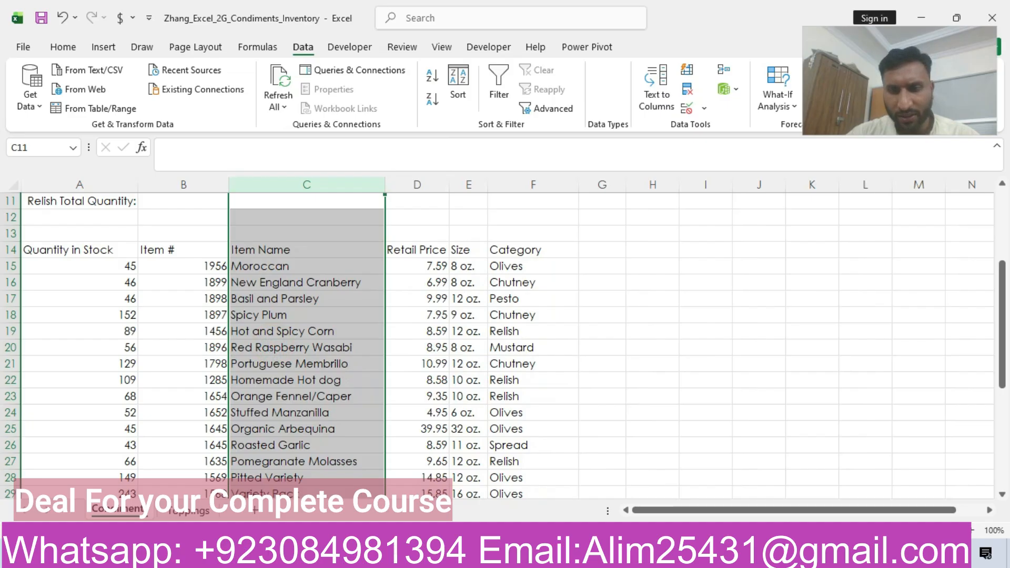
Highlight the step 4 row of the Word instructions table in yellow
{"action": "key", "text": "alt+Tab"}
{"action": "left_click_drag", "start_coordinate": [1005, 279], "coordinate": [1004, 298]}
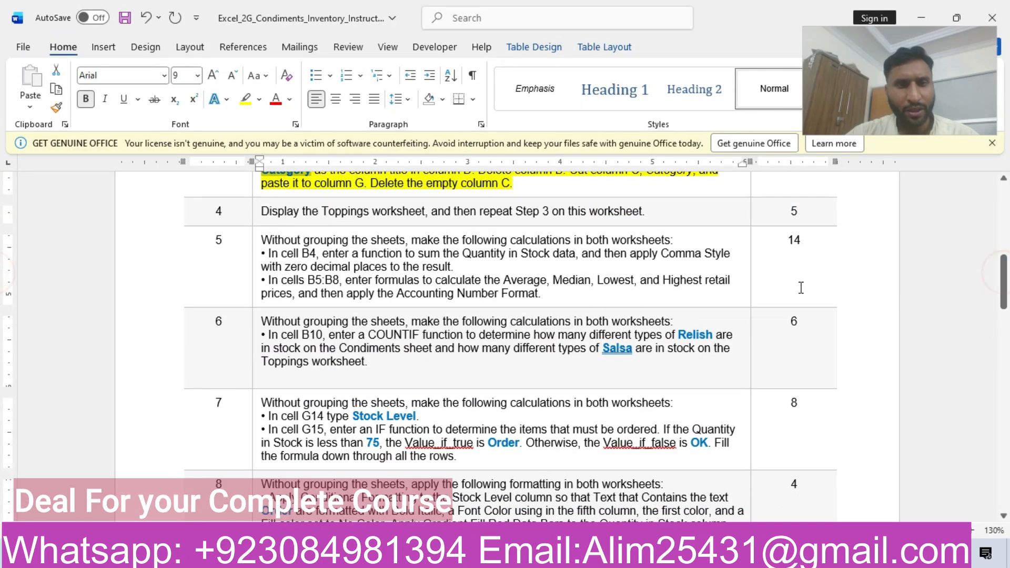
{"action": "left_click", "coordinate": [163, 209]}
{"action": "left_click", "coordinate": [251, 182]}
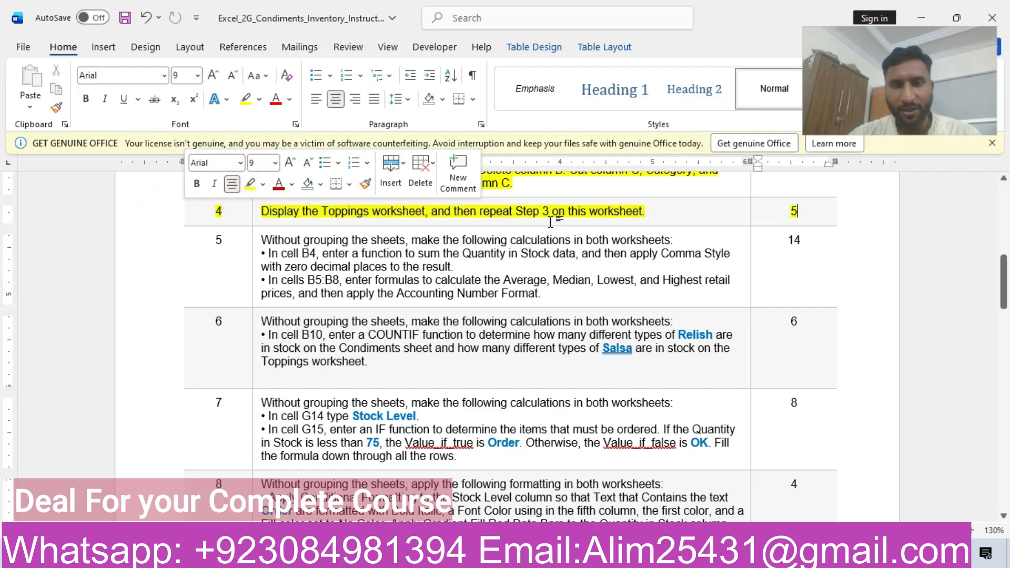
Display the Toppings sheet in the Excel workbook and insert two blank columns after column B
{"action": "left_click_drag", "start_coordinate": [1003, 282], "coordinate": [1003, 253]}
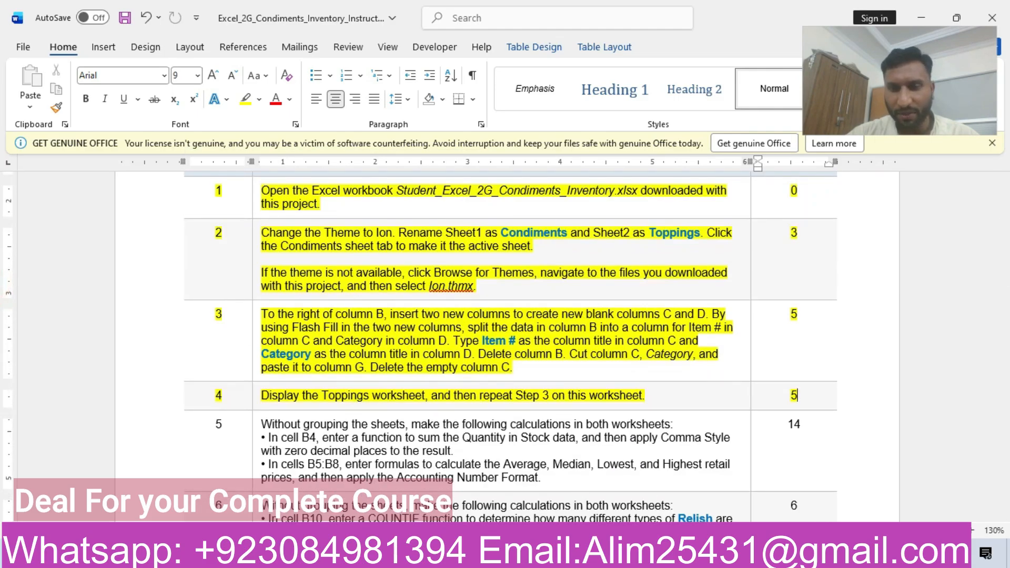
{"action": "key", "text": "alt+Tab"}
{"action": "left_click", "coordinate": [181, 513]}
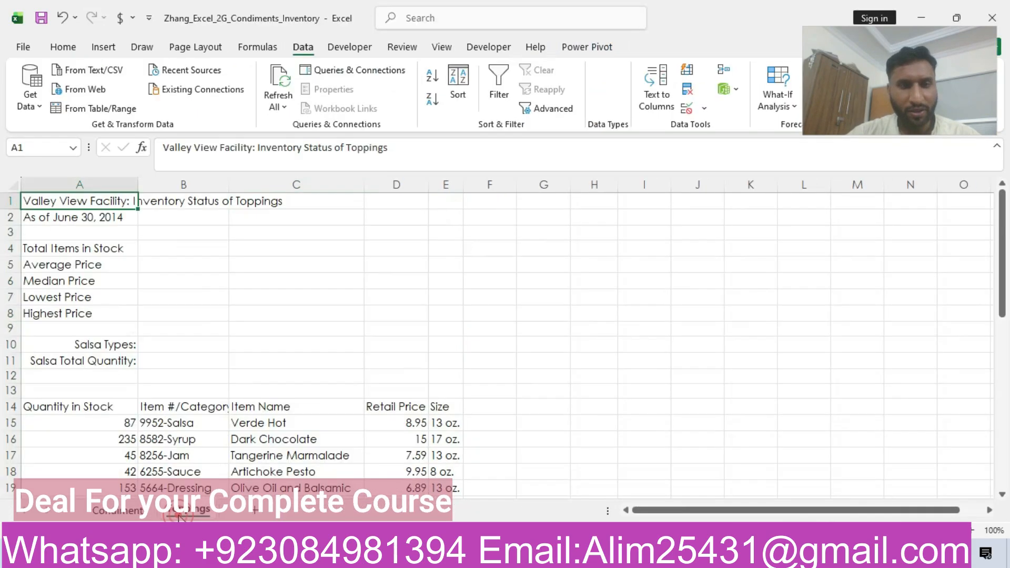
{"action": "left_click", "coordinate": [295, 184]}
{"action": "right_click", "coordinate": [293, 184]}
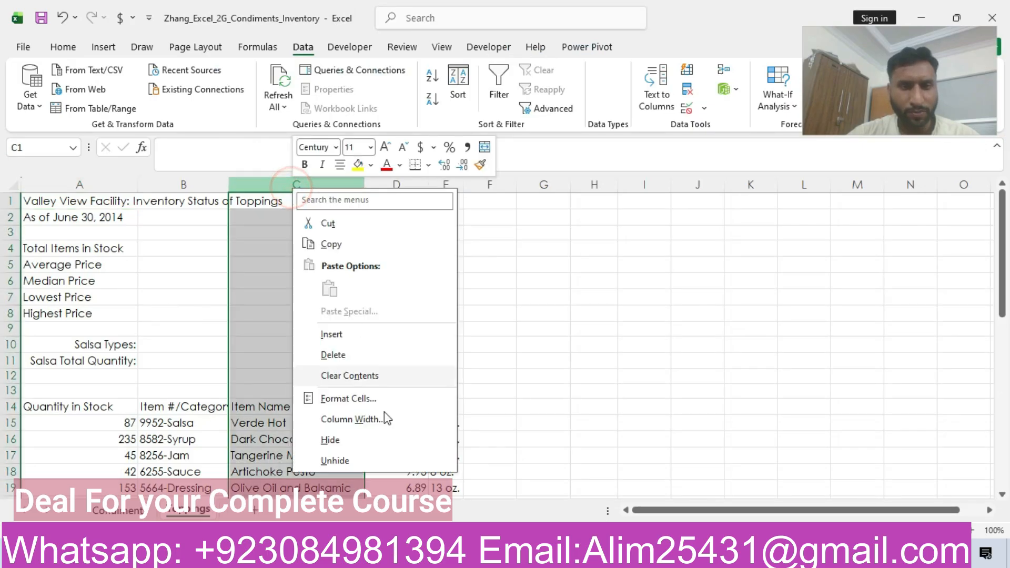
{"action": "left_click", "coordinate": [338, 336]}
{"action": "right_click", "coordinate": [297, 184]}
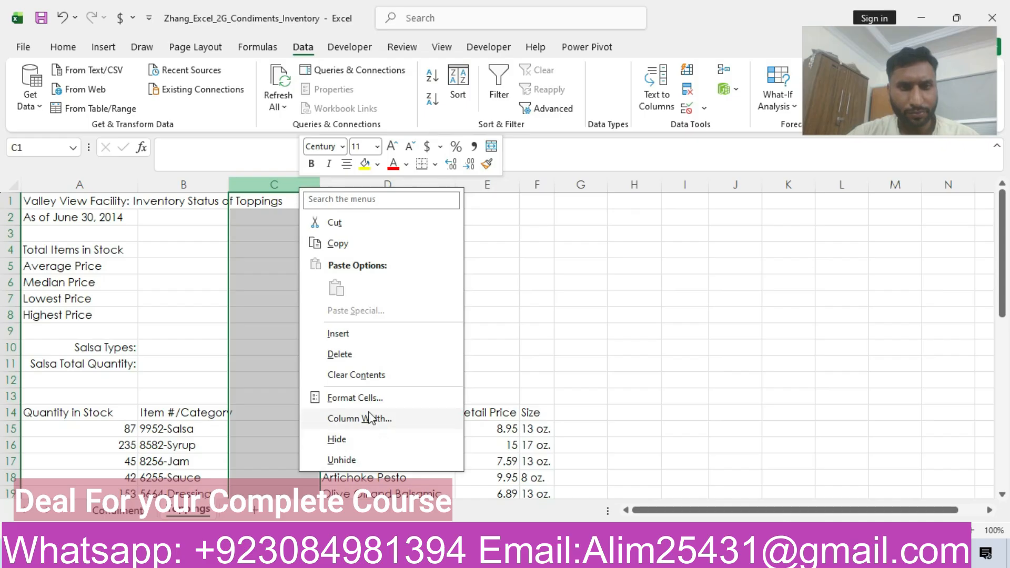
{"action": "left_click", "coordinate": [345, 333]}
Split B15:B42 on the Toppings sheet with Text to Columns, delimited by Tab and "-", to destination C15 in General format
{"action": "left_click", "coordinate": [181, 412]}
{"action": "left_click_drag", "start_coordinate": [182, 412], "coordinate": [216, 405]}
{"action": "left_click_drag", "start_coordinate": [1002, 455], "coordinate": [1002, 376]}
{"action": "left_click_drag", "start_coordinate": [185, 302], "coordinate": [186, 463]}
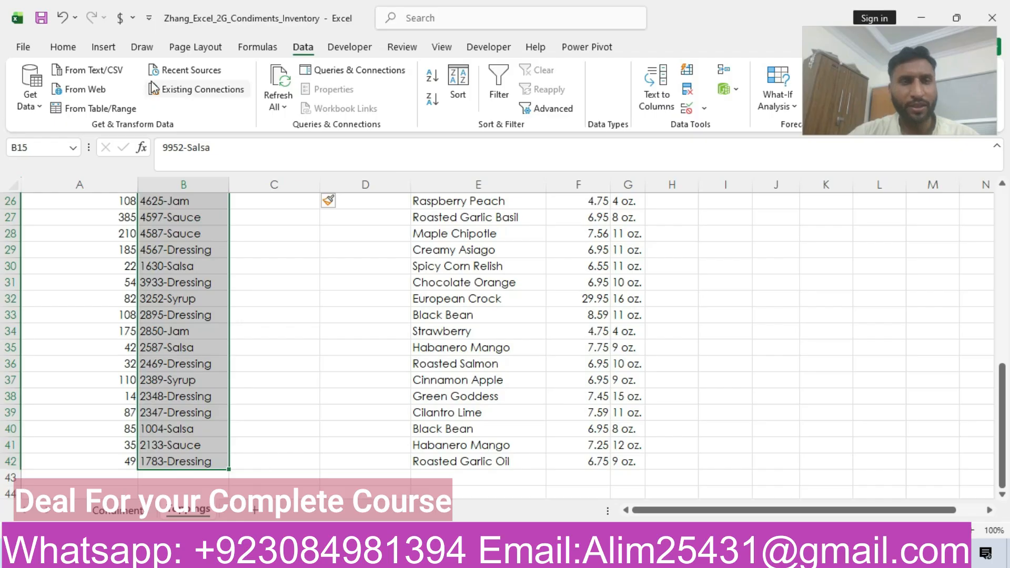
{"action": "left_click", "coordinate": [664, 90]}
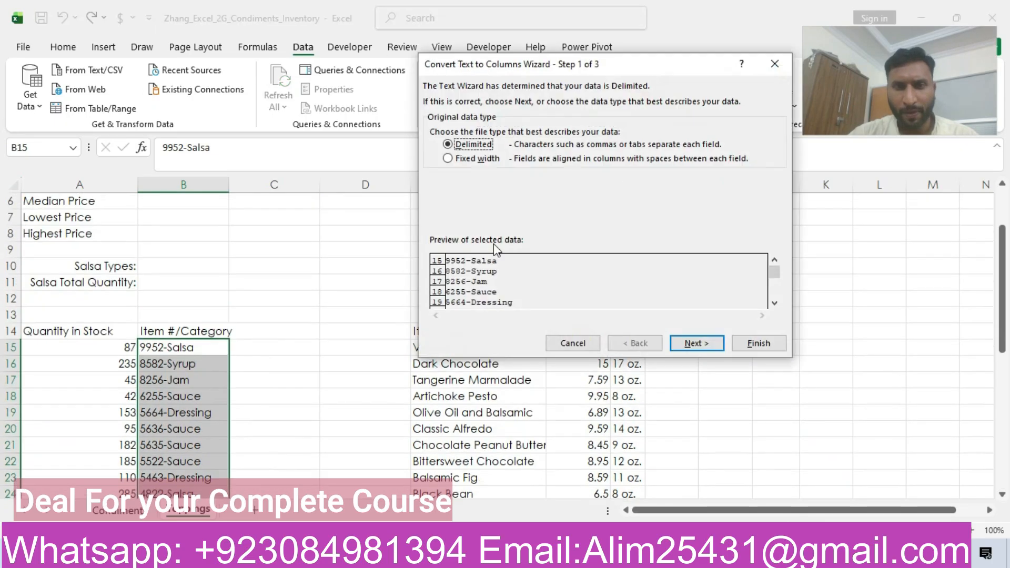
{"action": "left_click", "coordinate": [707, 344]}
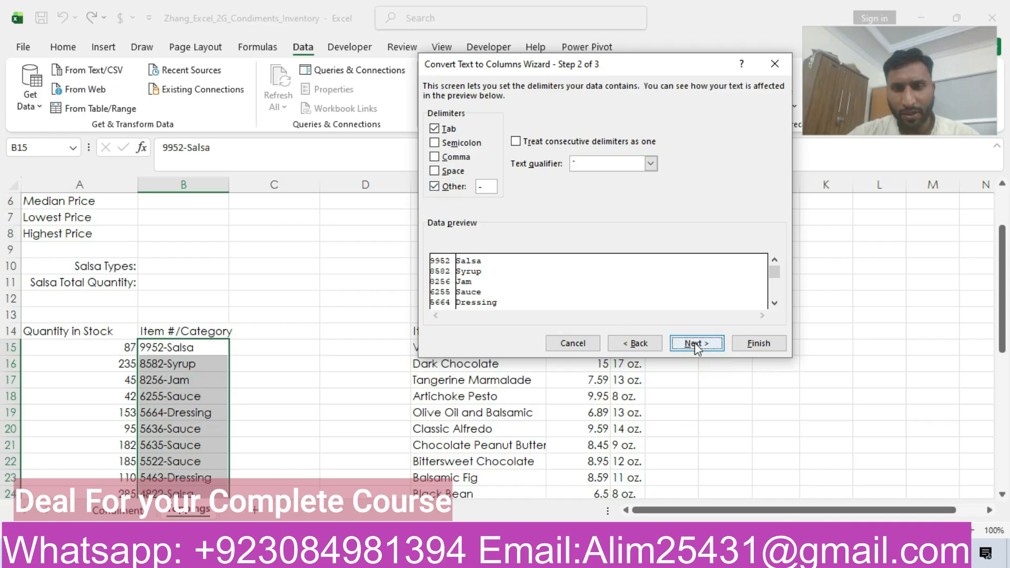
{"action": "left_click", "coordinate": [694, 342]}
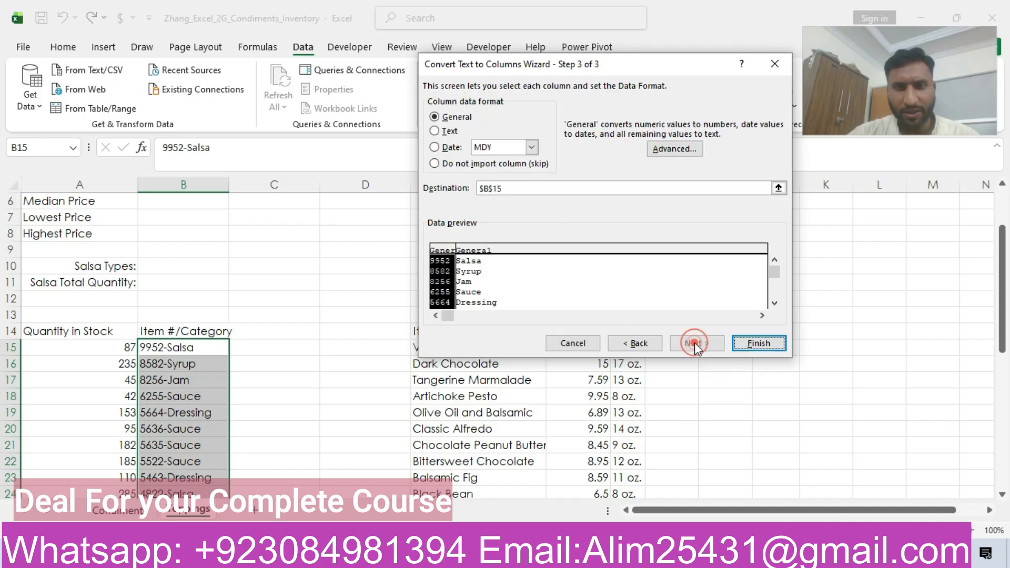
{"action": "left_click", "coordinate": [490, 191]}
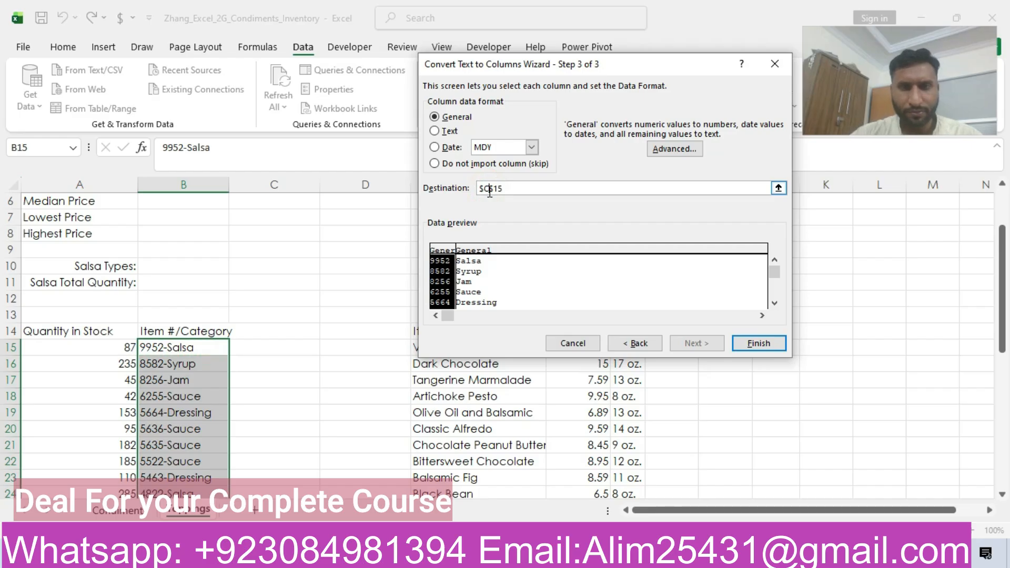
{"action": "left_click", "coordinate": [768, 345]}
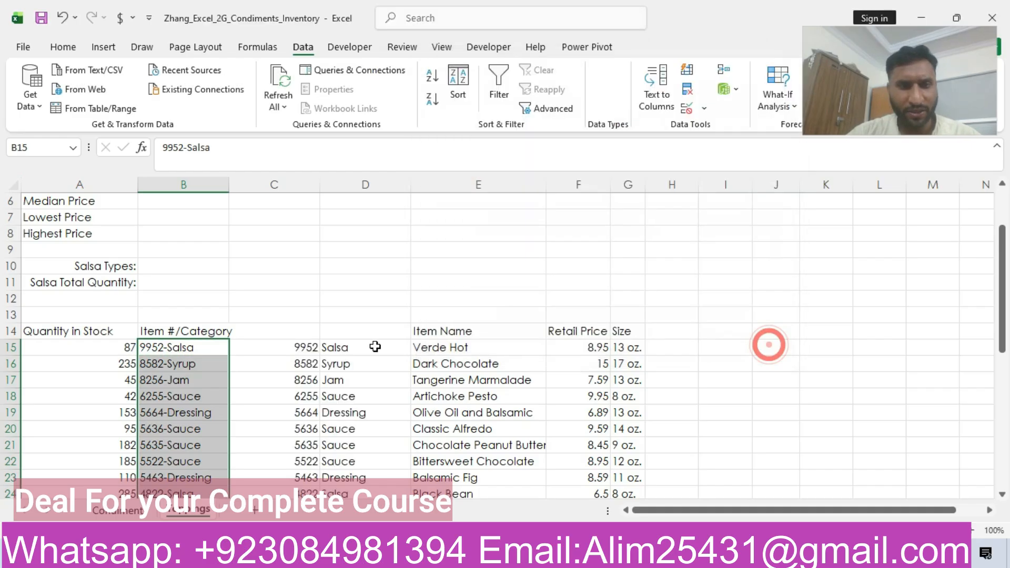
Delete column B from the Toppings sheet and enter the column title "Item #" from the Word instructions in cell B14
{"action": "right_click", "coordinate": [175, 184]}
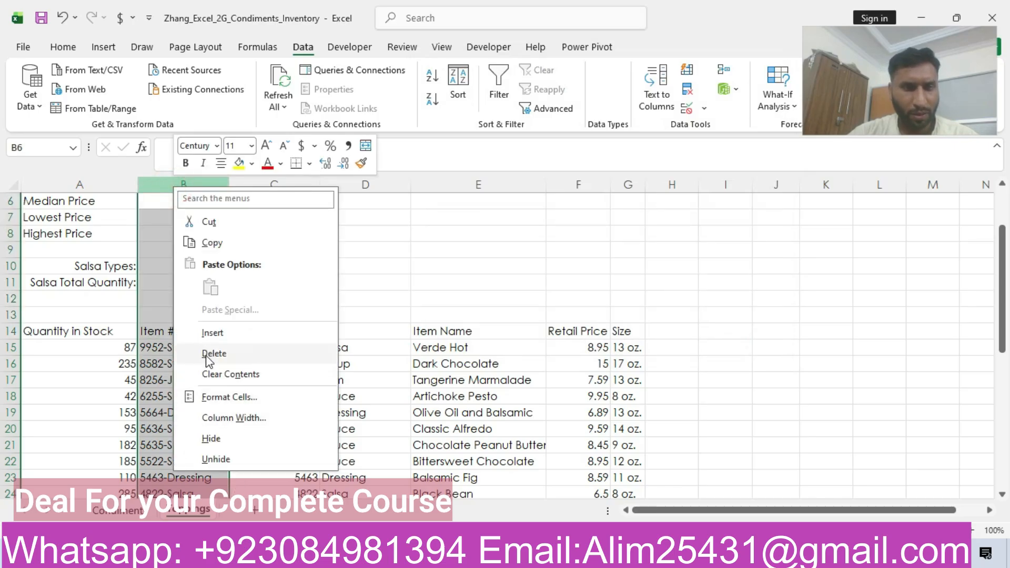
{"action": "left_click", "coordinate": [206, 354]}
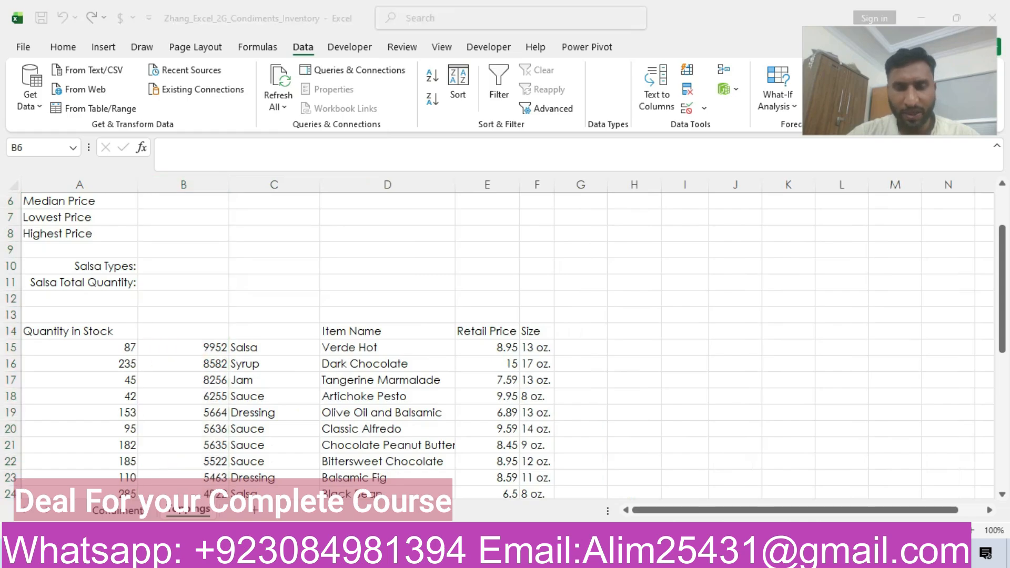
{"action": "key", "text": "alt+Tab"}
{"action": "left_click_drag", "start_coordinate": [506, 338], "coordinate": [516, 340]}
{"action": "key", "text": "ctrl+c"}
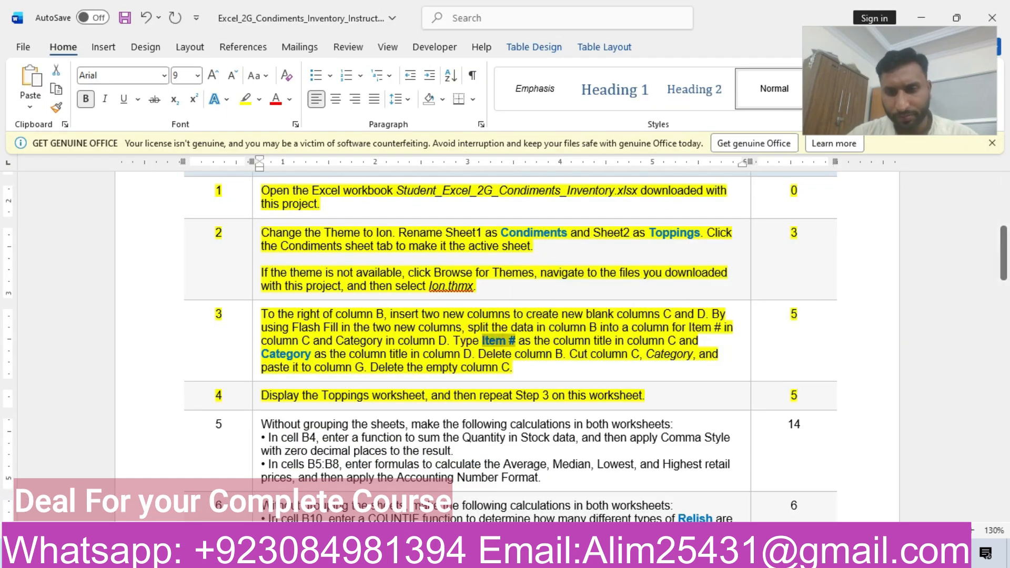
{"action": "key", "text": "alt+Tab"}
{"action": "left_click", "coordinate": [188, 331]}
{"action": "left_click", "coordinate": [198, 141]}
{"action": "key", "text": "ctrl+v"}
{"action": "key", "text": "Return"}
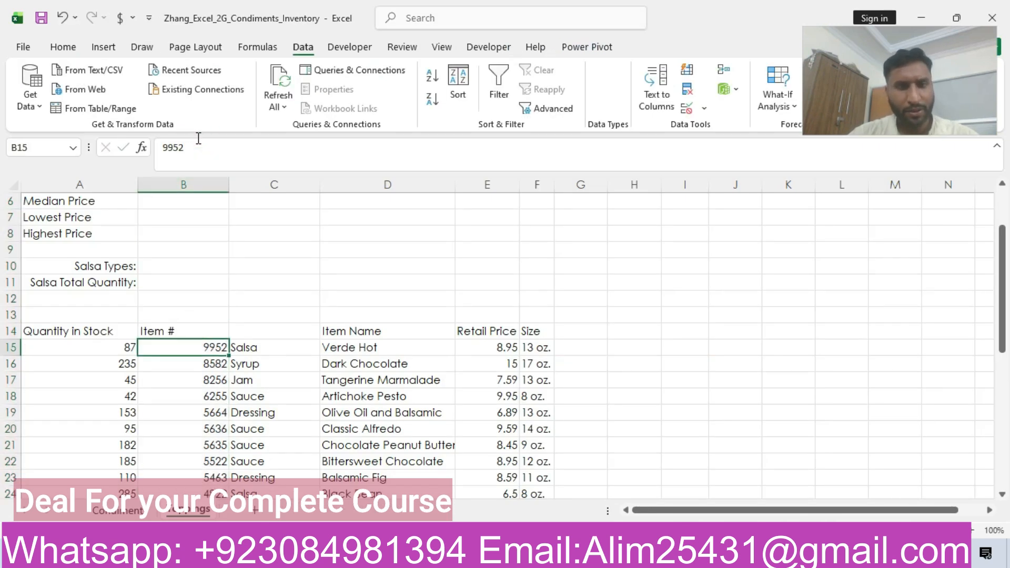
Copy the column title "Category" from step 3 of the Word instructions into cell C14 of the Toppings sheet in Excel
{"action": "left_click", "coordinate": [270, 331]}
{"action": "key", "text": "alt+Tab"}
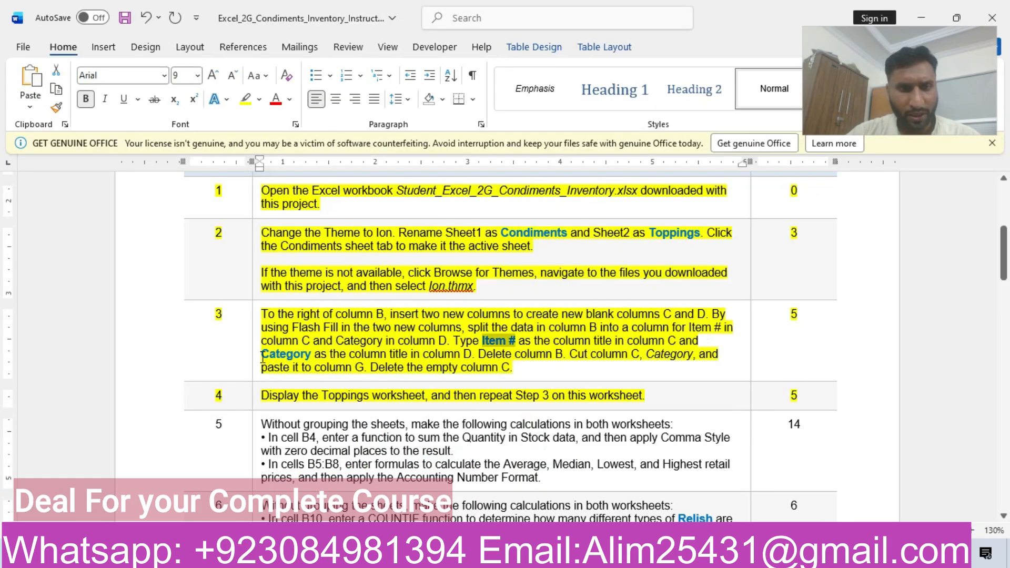
{"action": "left_click_drag", "start_coordinate": [260, 354], "coordinate": [311, 357]}
{"action": "key", "text": "ctrl+c"}
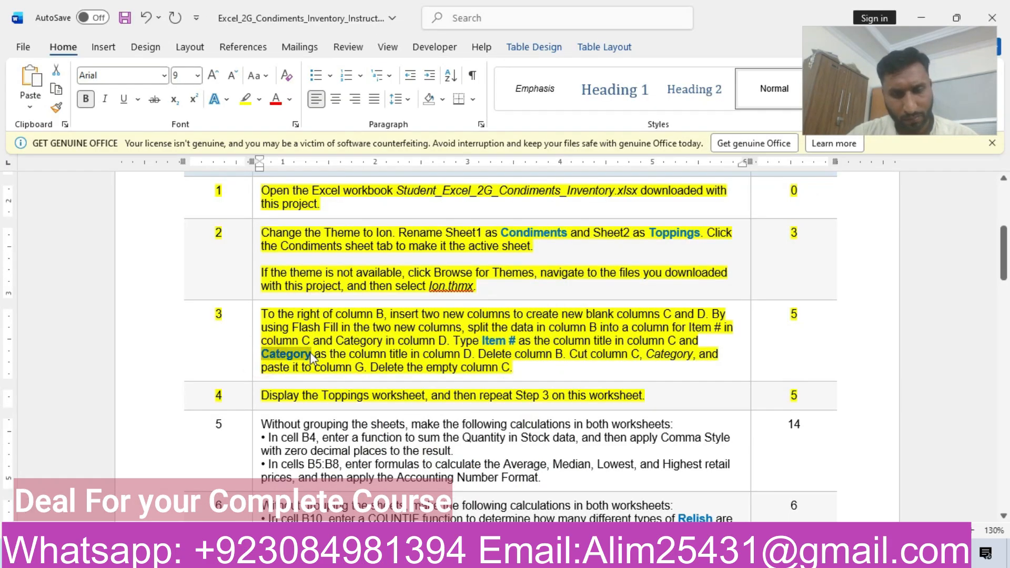
{"action": "key", "text": "alt+Tab"}
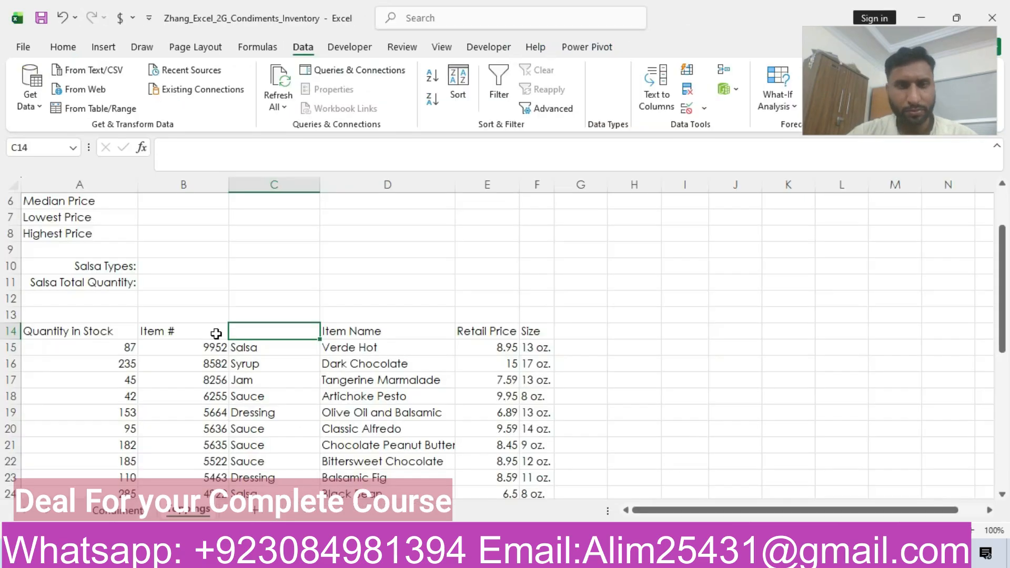
{"action": "key", "text": "ctrl+v"}
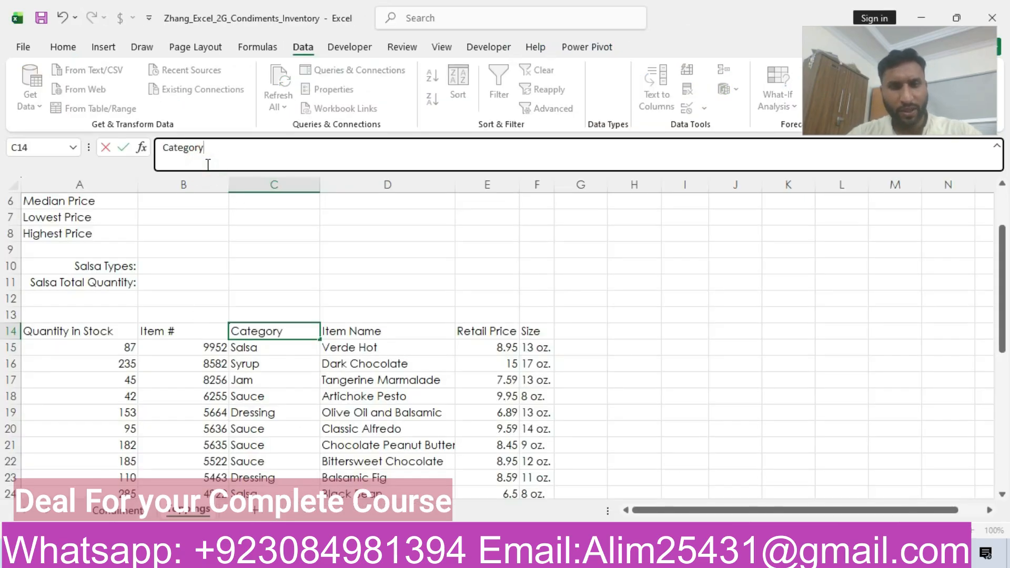
{"action": "key", "text": "Return"}
Cut the Category column C on the Toppings sheet and paste it into column G
{"action": "left_click", "coordinate": [254, 174]}
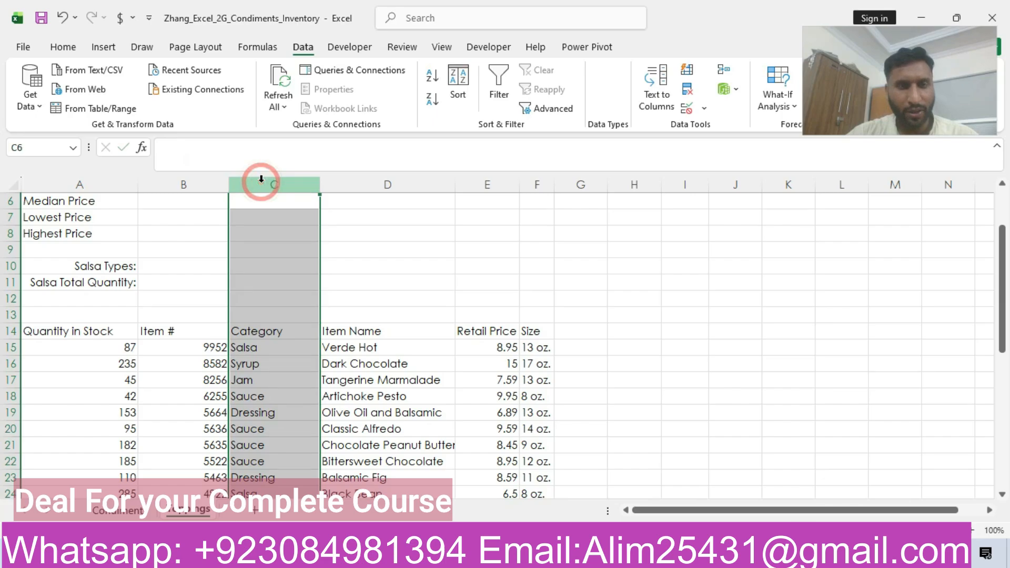
{"action": "right_click", "coordinate": [261, 180]}
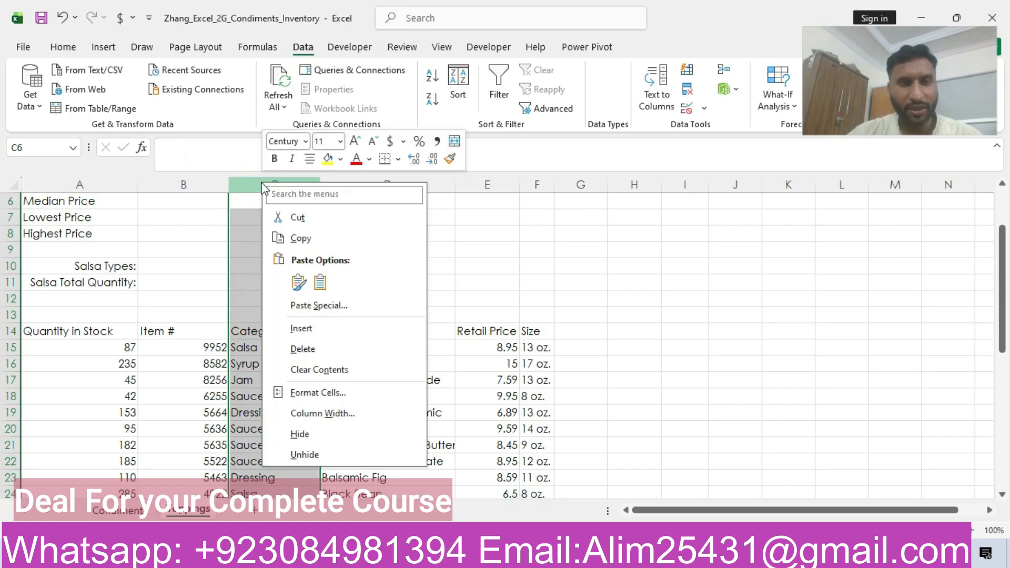
{"action": "left_click", "coordinate": [303, 217]}
{"action": "left_click", "coordinate": [583, 184]}
{"action": "right_click", "coordinate": [585, 184]}
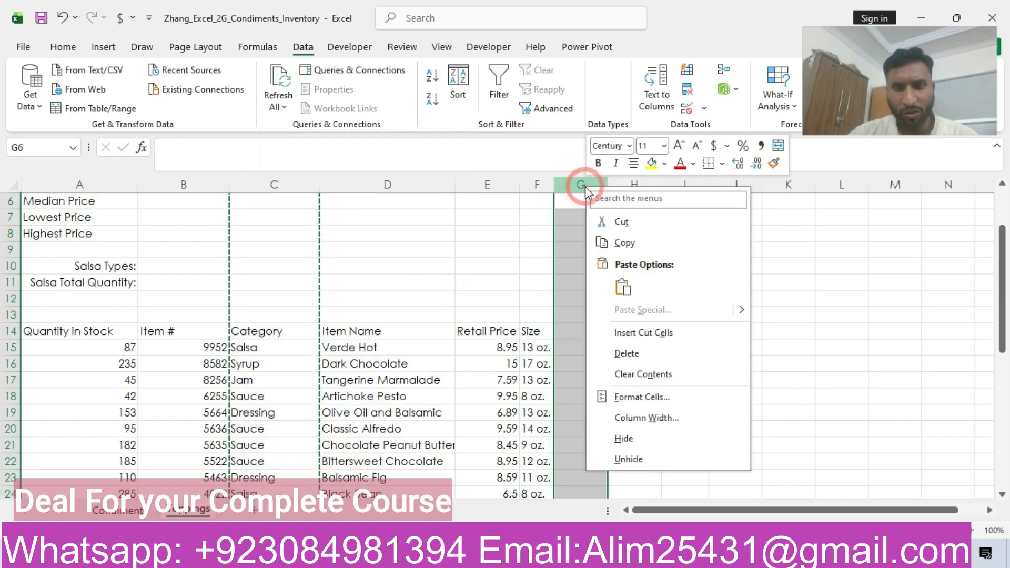
{"action": "left_click", "coordinate": [622, 285]}
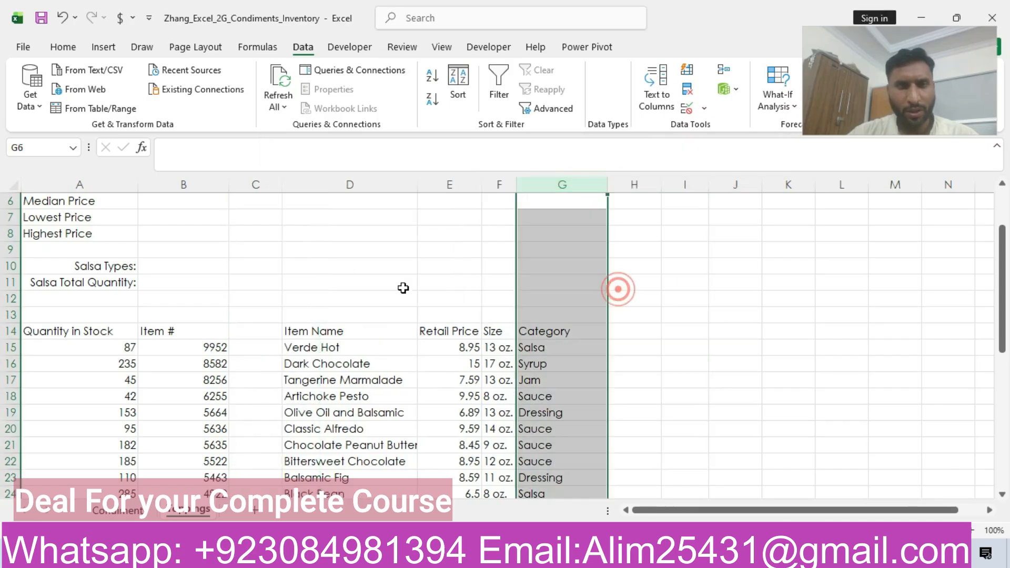
Delete the empty column C from the Toppings sheet
{"action": "left_click", "coordinate": [257, 184]}
{"action": "right_click", "coordinate": [255, 186]}
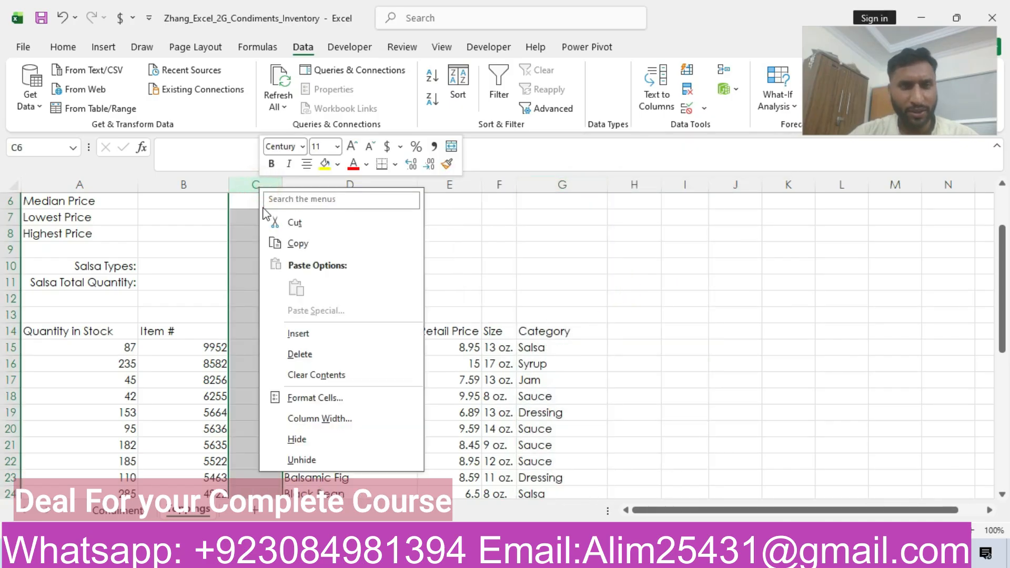
{"action": "left_click", "coordinate": [300, 355]}
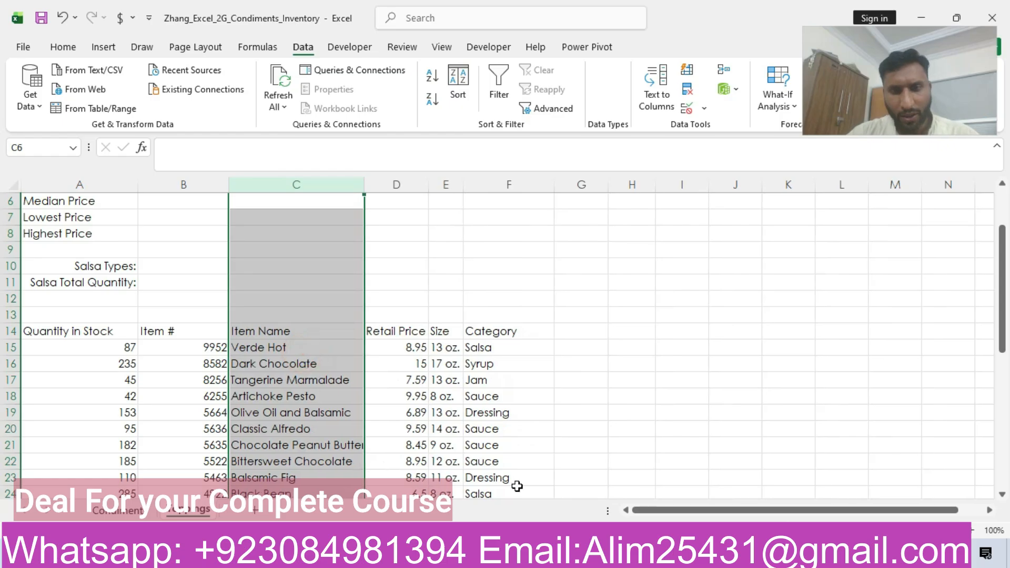
Switch to the Word instructions and highlight the step 5 row of the table in yellow
{"action": "key", "text": "alt+Tab"}
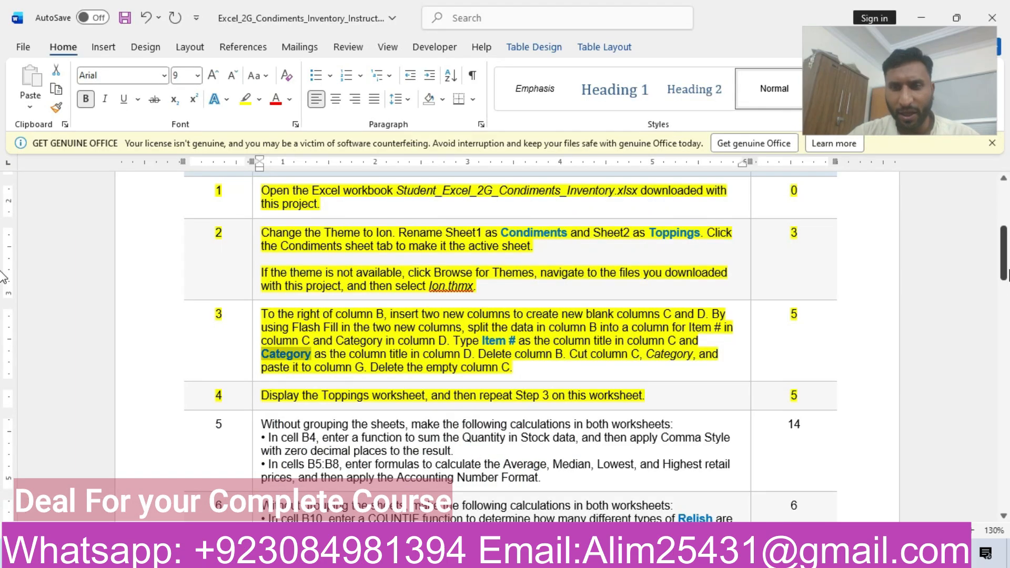
{"action": "scroll", "coordinate": [257, 270], "scroll_direction": "down", "scroll_amount": 5}
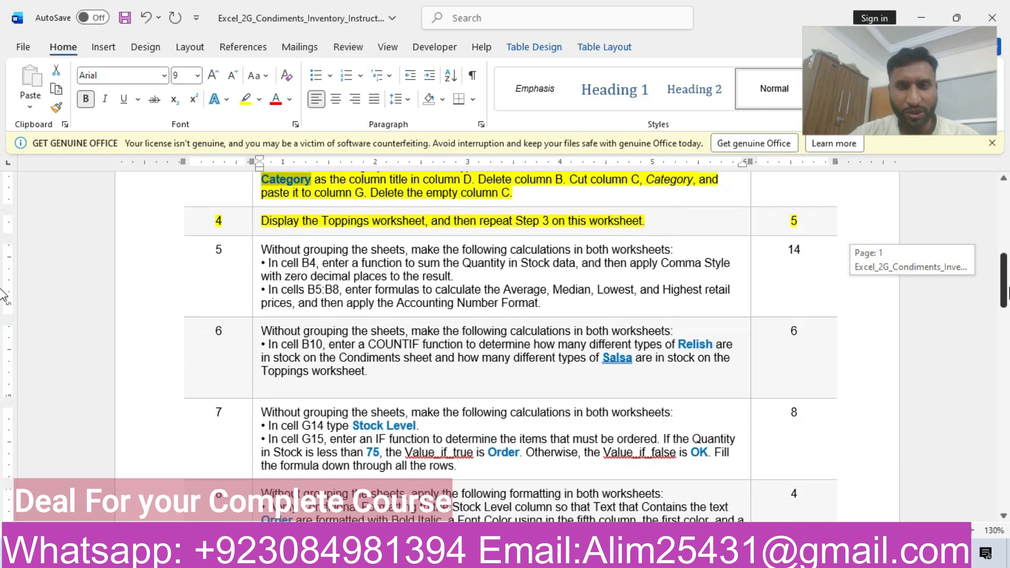
{"action": "left_click", "coordinate": [169, 259]}
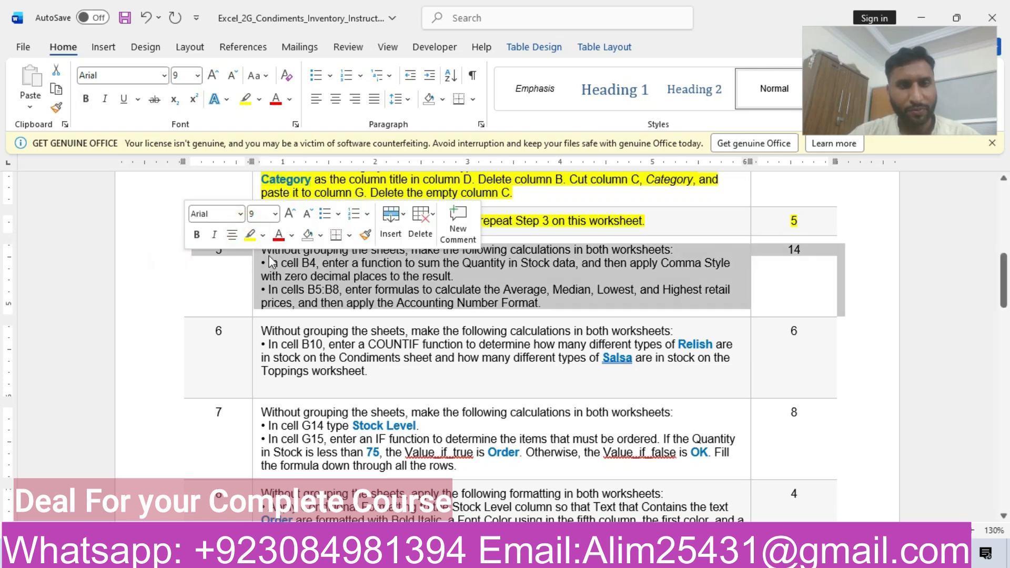
{"action": "left_click", "coordinate": [251, 236]}
{"action": "left_click", "coordinate": [313, 257]}
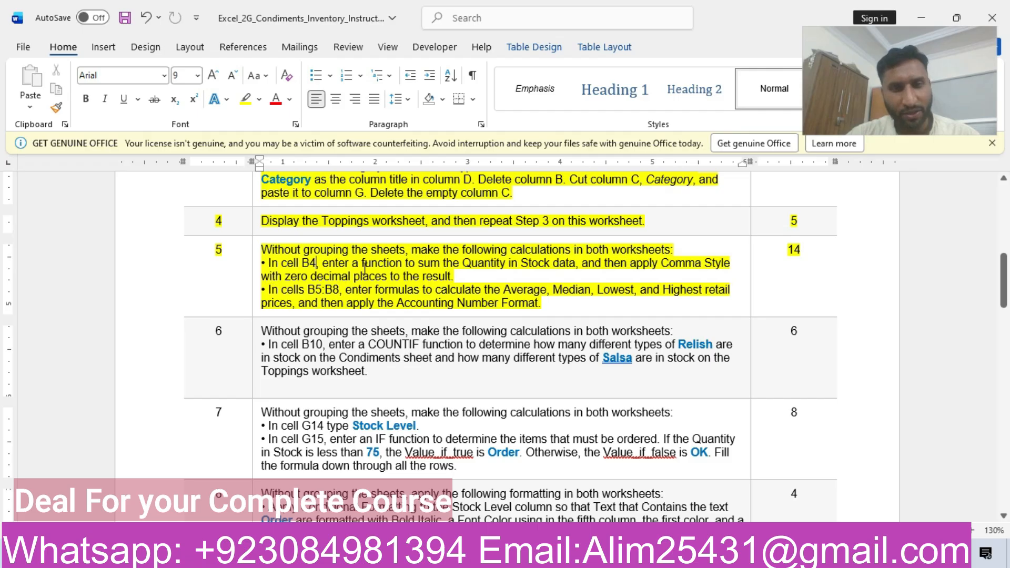
Switch to the Excel workbook and sum the Quantity in Stock range A15:A42 in cell B4 of the Toppings sheet
{"action": "left_click", "coordinate": [703, 553]}
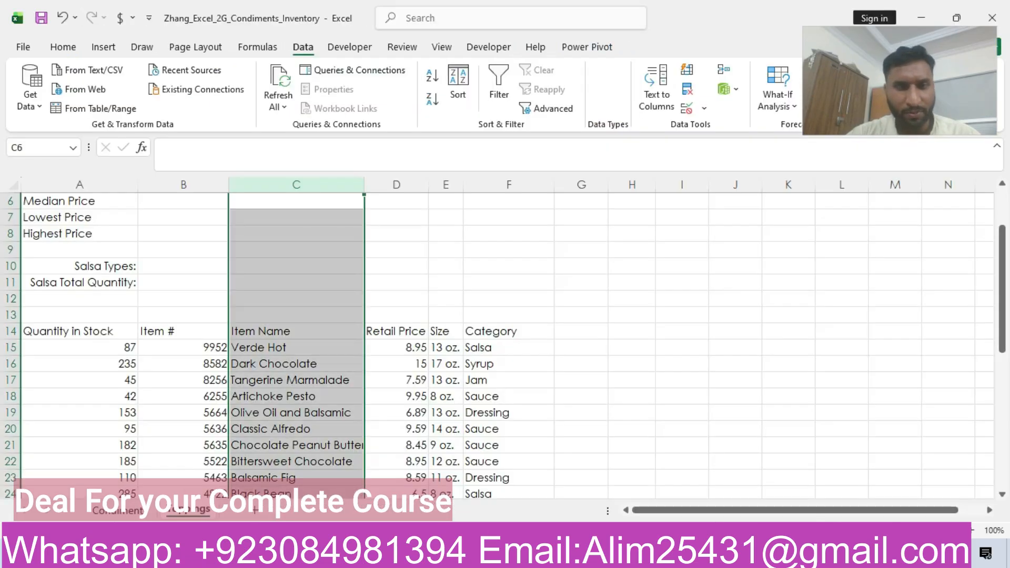
{"action": "left_click_drag", "start_coordinate": [992, 286], "coordinate": [993, 249]}
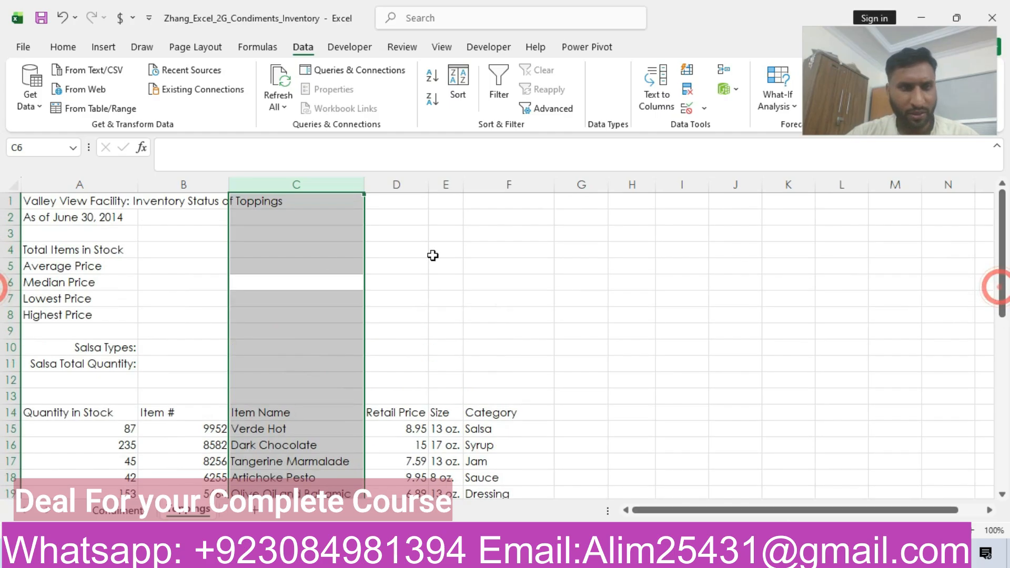
{"action": "left_click", "coordinate": [201, 251]}
{"action": "type", "text": "=sum("}
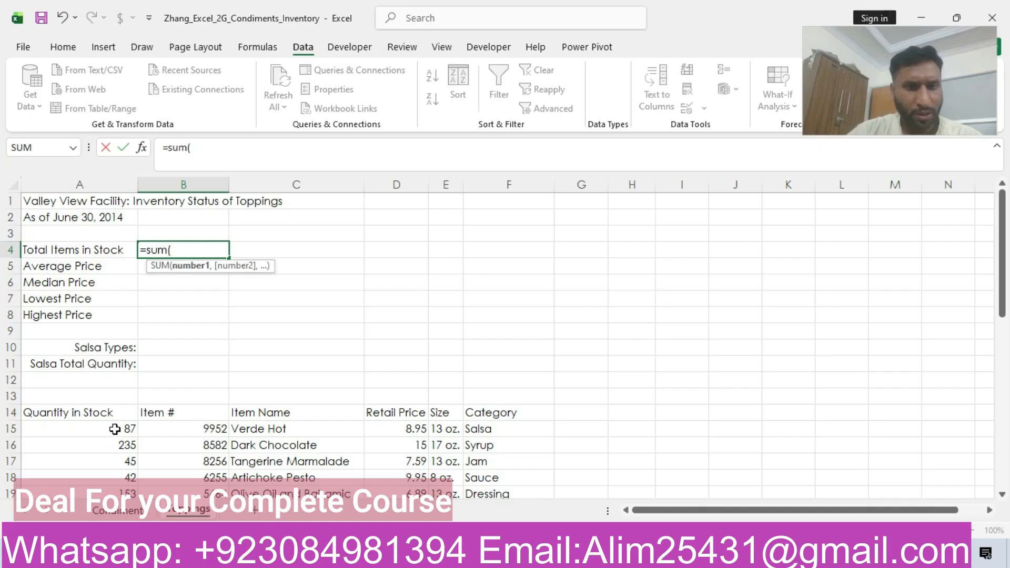
{"action": "mouse_move", "coordinate": [113, 428]}
{"action": "left_mouse_down"}
{"action": "mouse_move", "coordinate": [100, 486]}
{"action": "mouse_move", "coordinate": [103, 429]}
{"action": "left_mouse_up"}
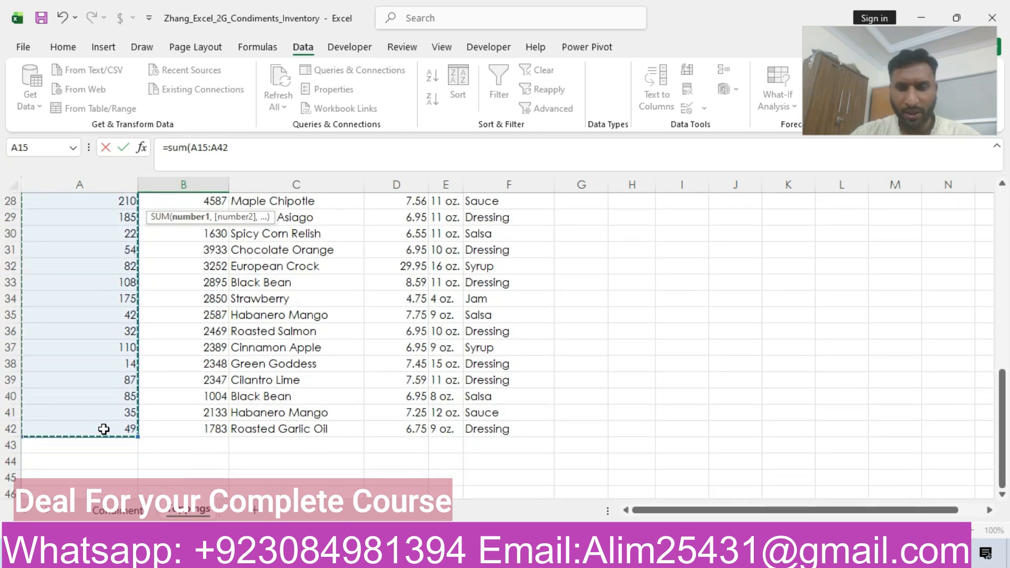
{"action": "key", "text": "Return"}
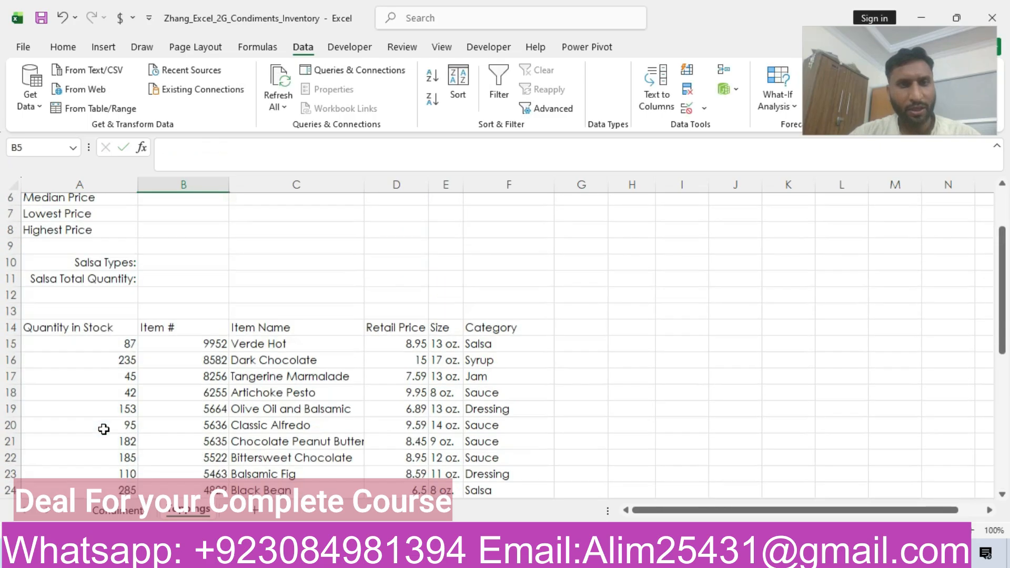
Select the total in cell B4 and bring up the number formatting commands, dismissing the Format Cells dialog without changes
{"action": "left_click_drag", "start_coordinate": [992, 320], "coordinate": [992, 292]}
{"action": "left_click", "coordinate": [208, 249]}
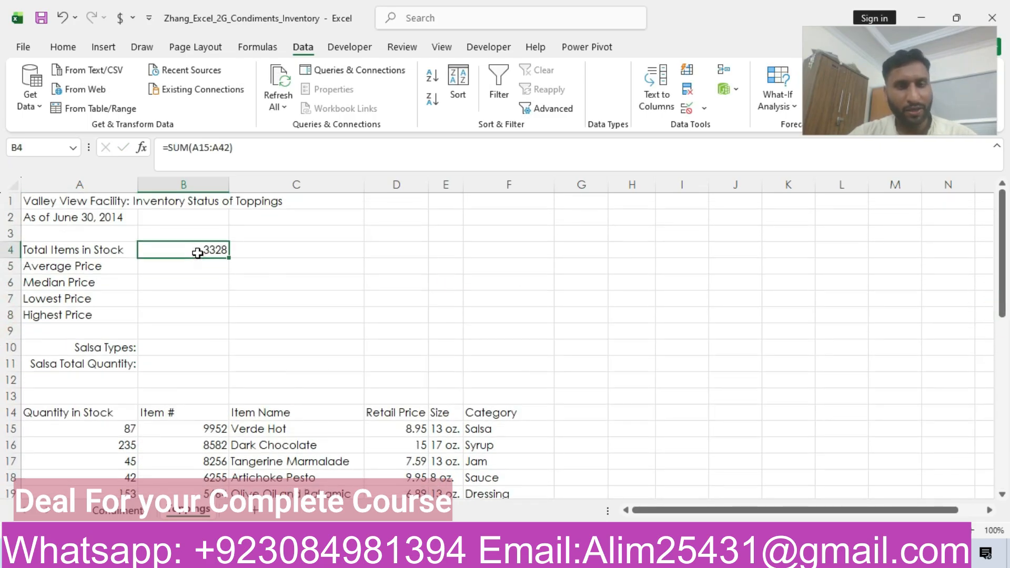
{"action": "key", "text": "ctrl+1"}
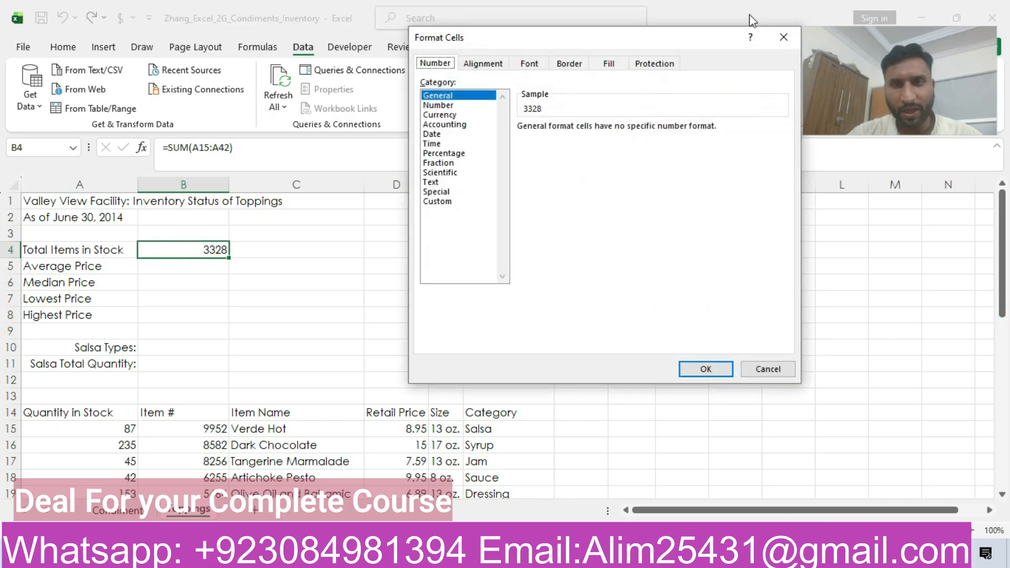
{"action": "left_click", "coordinate": [782, 37]}
{"action": "left_click", "coordinate": [69, 47]}
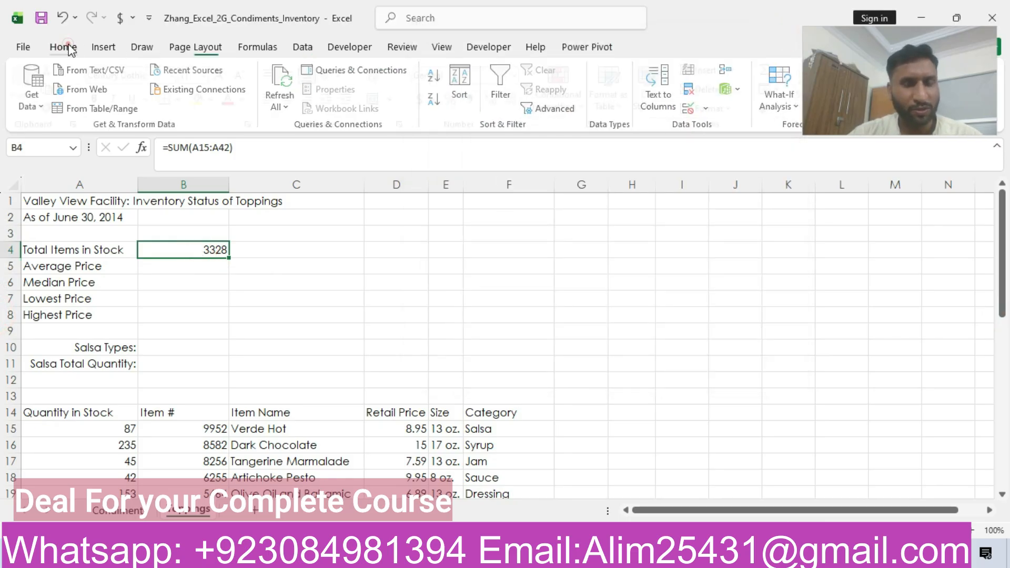